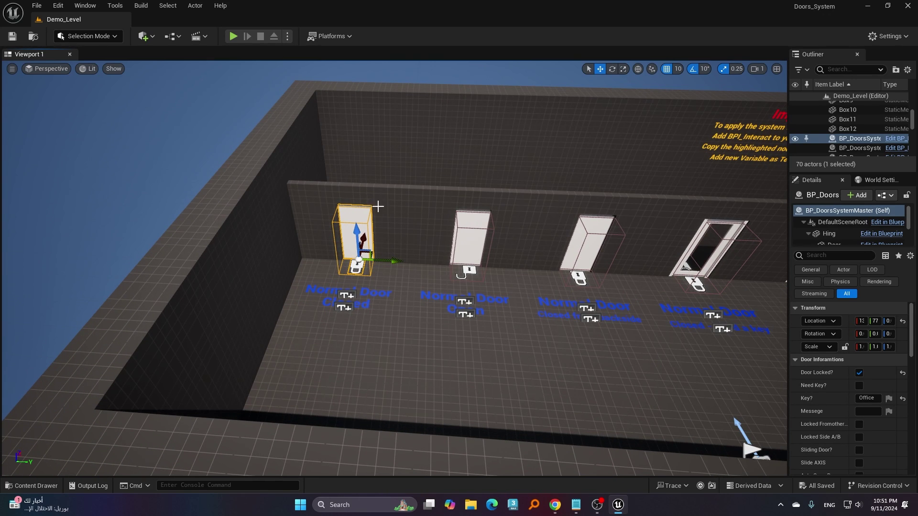
Start playing the level, walk to the "Normal Door Closed" door and try to open it.
{"action": "left_click", "coordinate": [233, 37]}
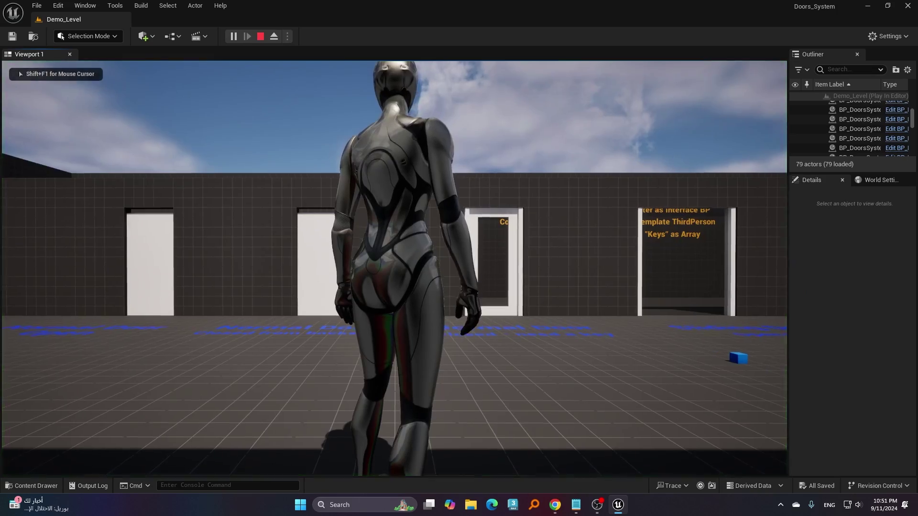
{"action": "key", "text": "w"}
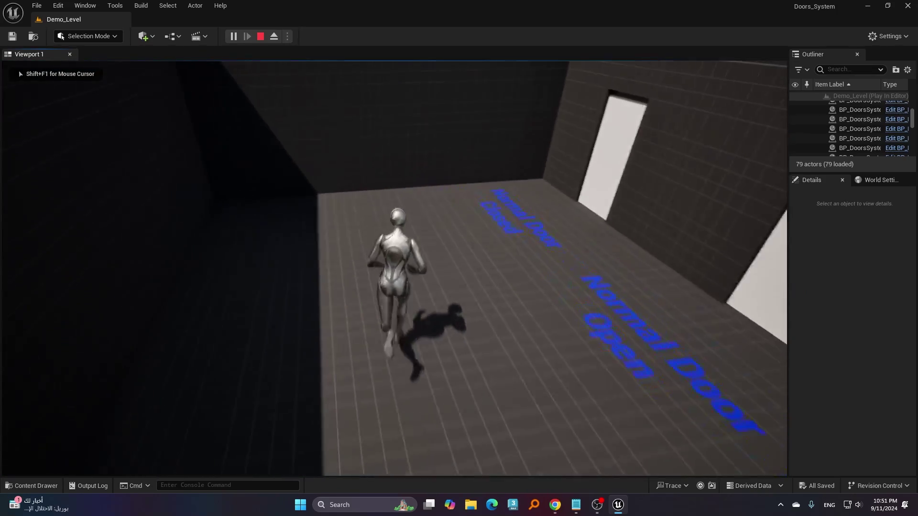
{"action": "key", "text": "w"}
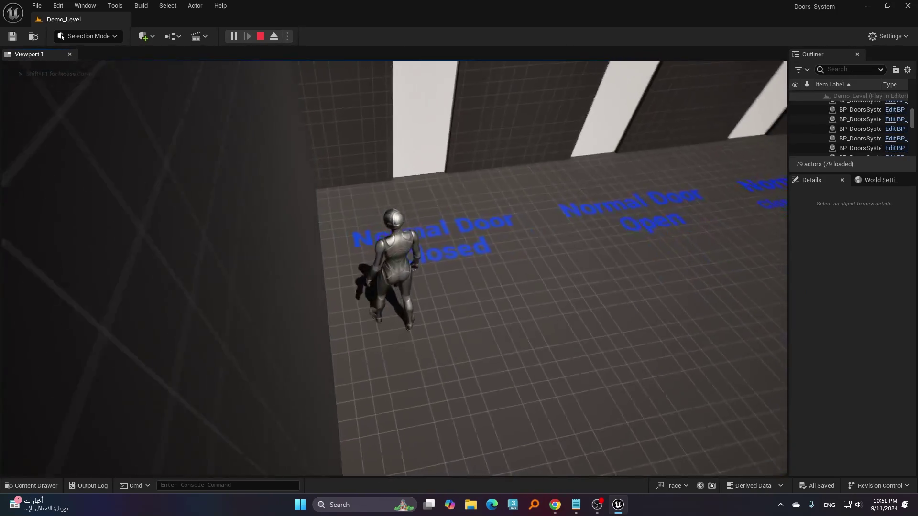
{"action": "key", "text": "w"}
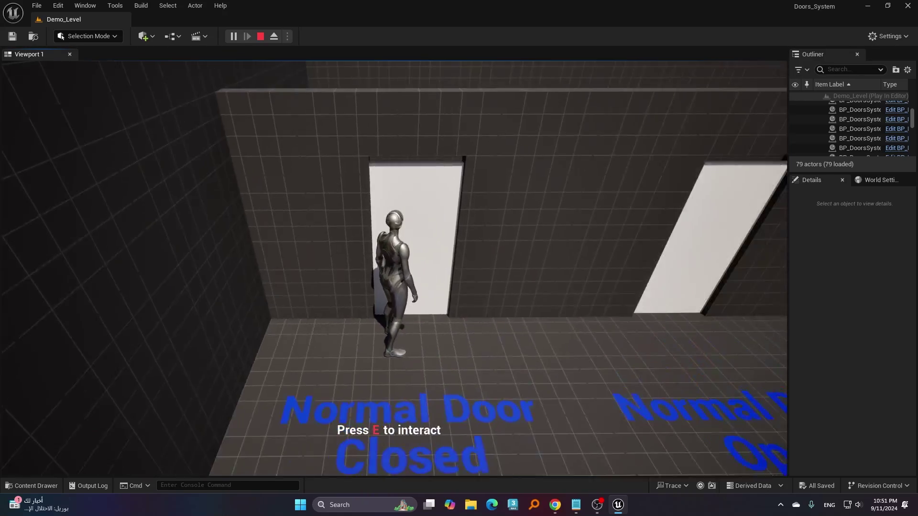
{"action": "key", "text": "w"}
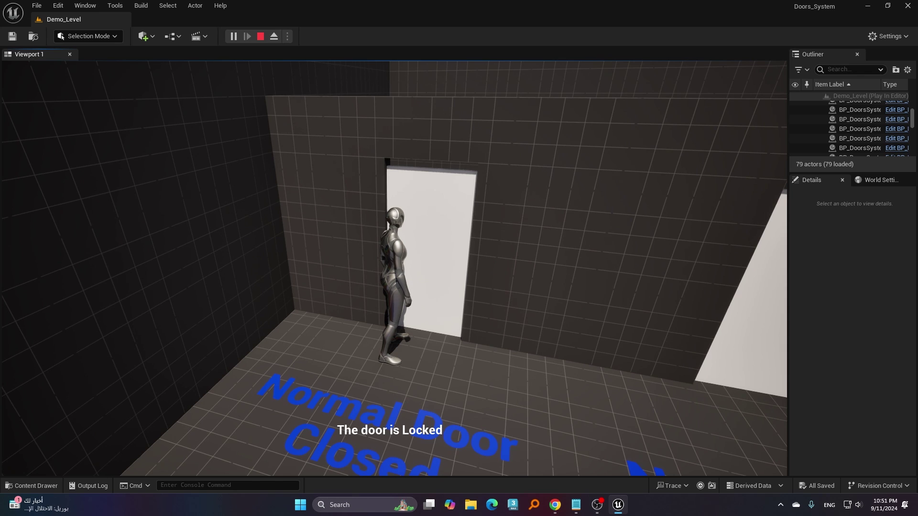
{"action": "key", "text": "a"}
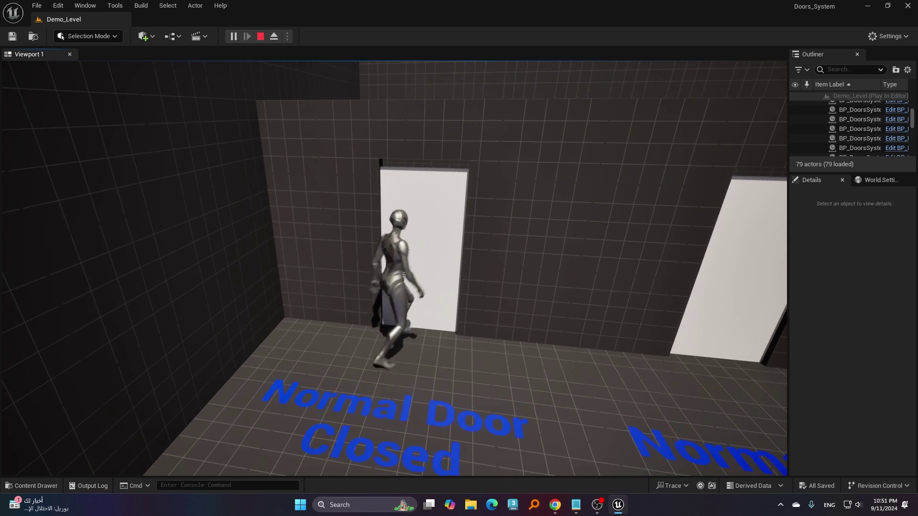
{"action": "key", "text": "s"}
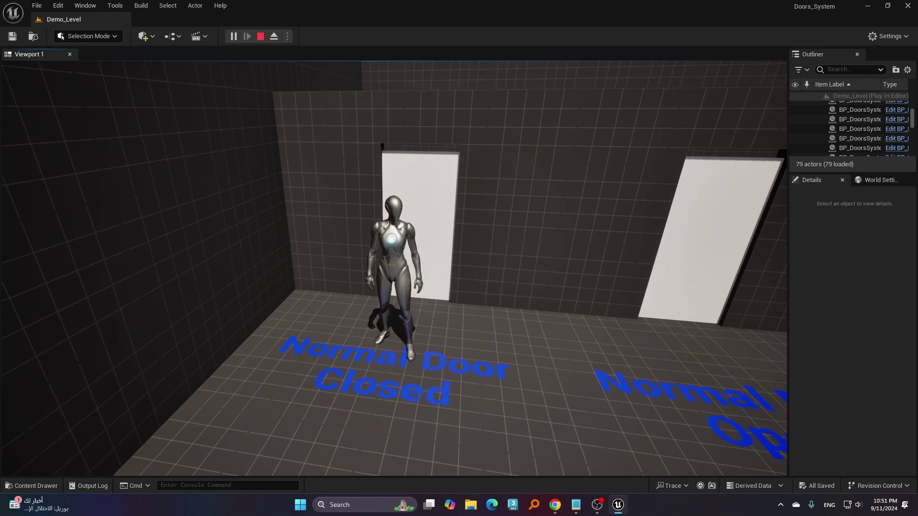
{"action": "key", "text": "s"}
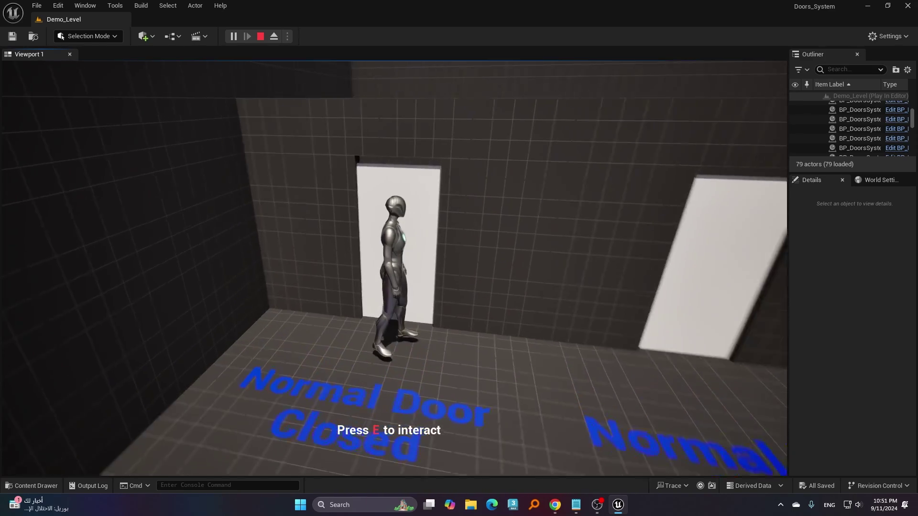
Walk to the "Normal Door Open" door, interact with it to test its opening, and back away.
{"action": "key", "text": "s"}
{"action": "key", "text": "d"}
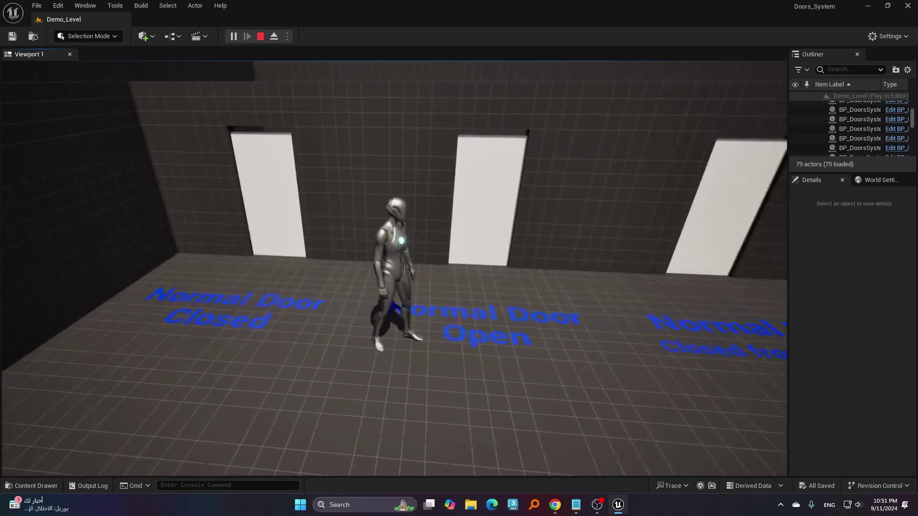
{"action": "key", "text": "w"}
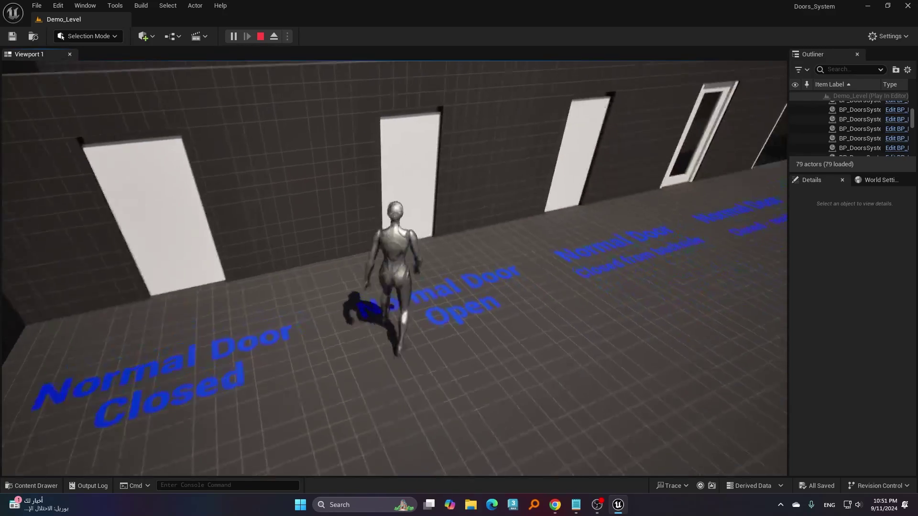
{"action": "key", "text": "e"}
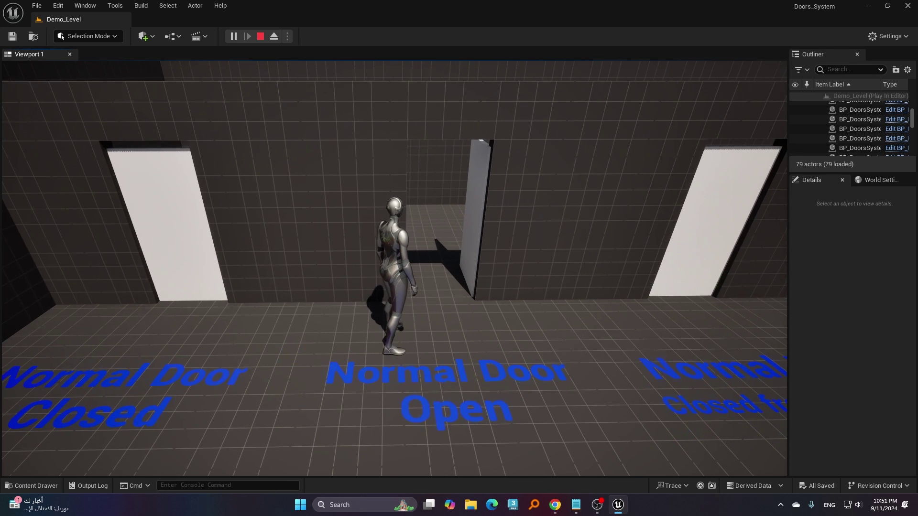
{"action": "key", "text": "s"}
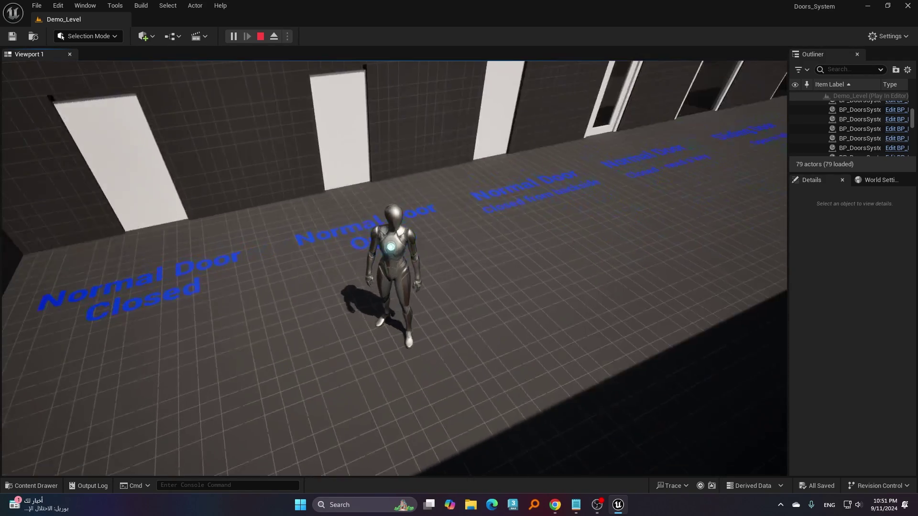
Walk to the "Closed from backside" door, test it from the labelled side and step back.
{"action": "key", "text": "d"}
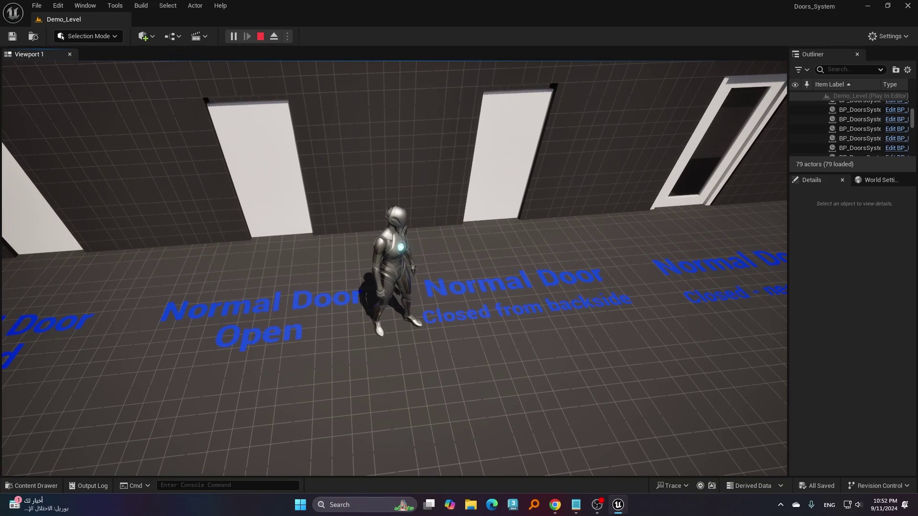
{"action": "key", "text": "w"}
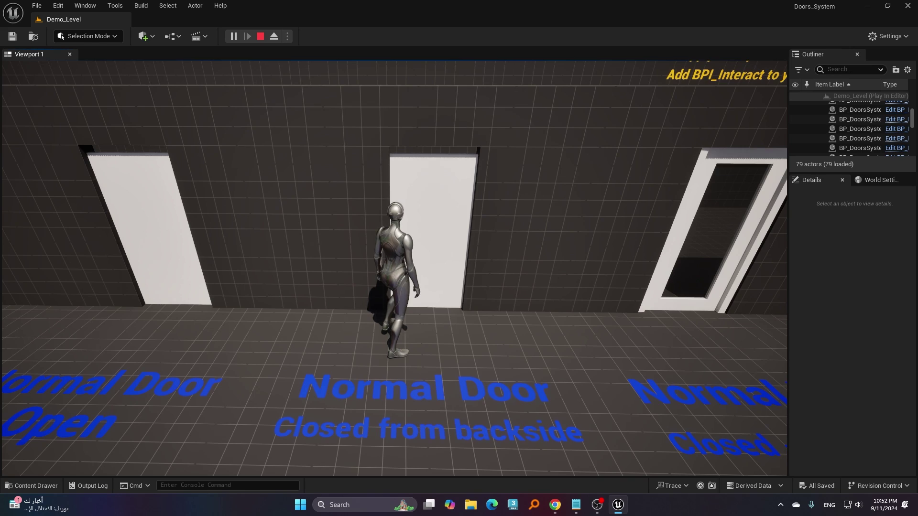
{"action": "key", "text": "s"}
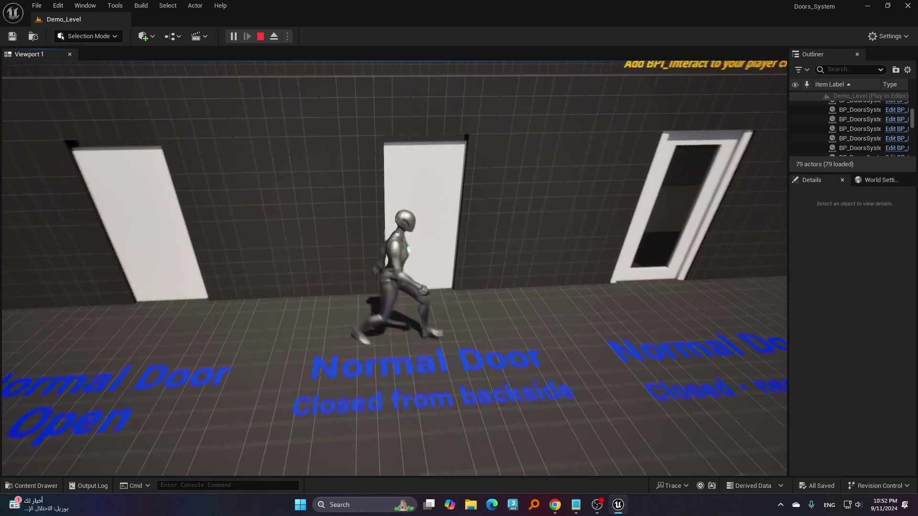
Return to the "Normal Door Open" door, open it and walk through to the back of the wall.
{"action": "key", "text": "a"}
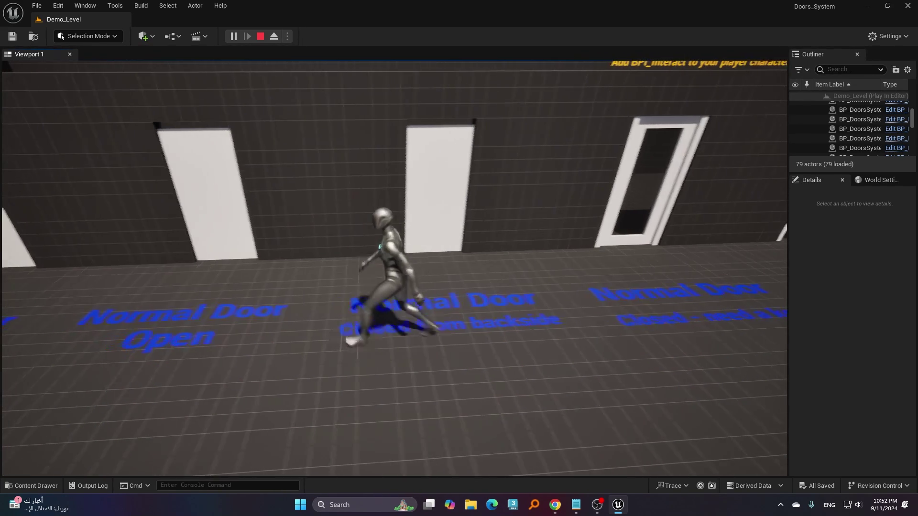
{"action": "key", "text": "w"}
{"action": "key", "text": "w"}
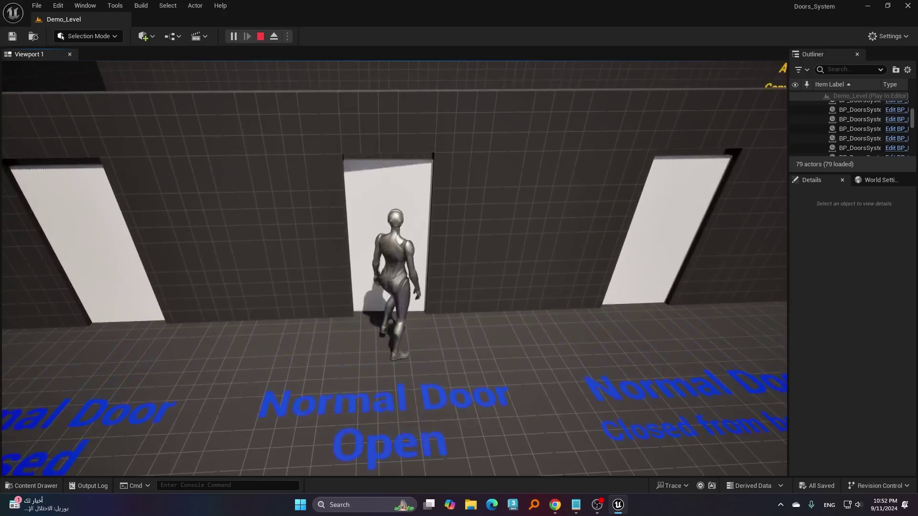
{"action": "key", "text": "w"}
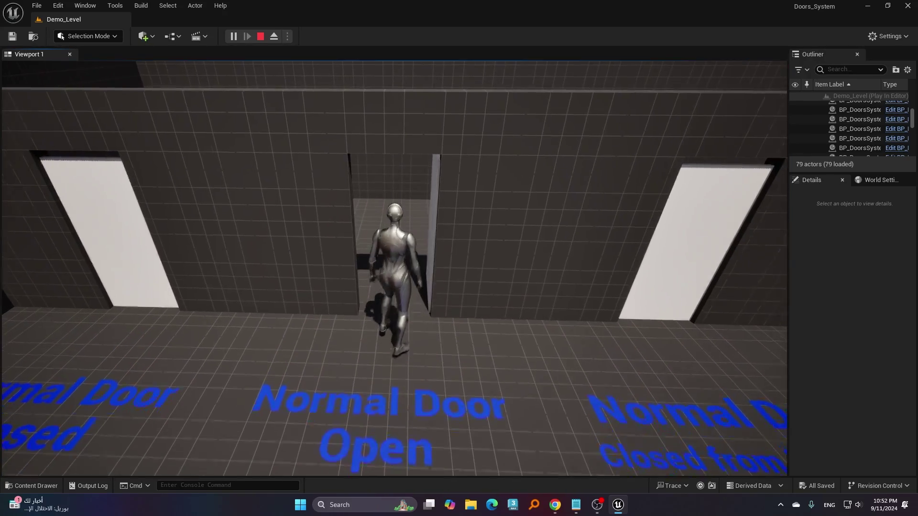
{"action": "key", "text": "s"}
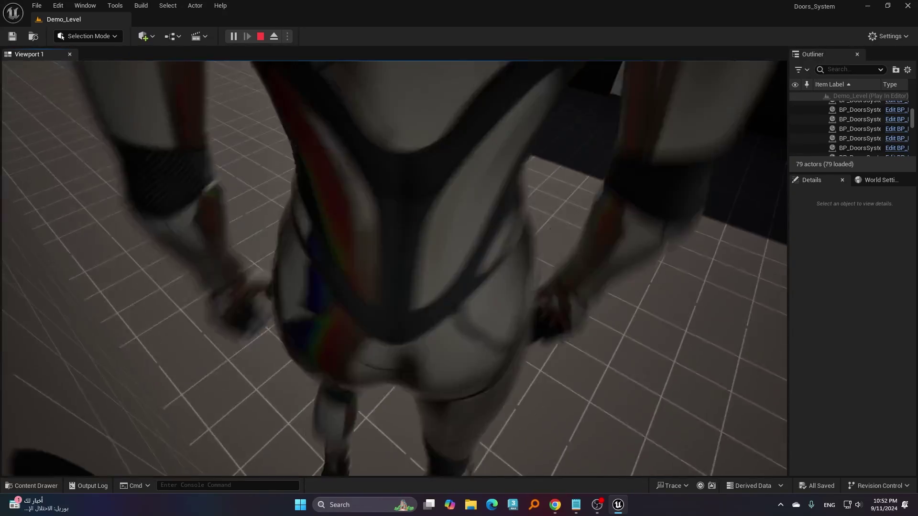
Open the "Closed from backside" door from behind the wall and walk through it.
{"action": "key", "text": "w"}
{"action": "key", "text": "w"}
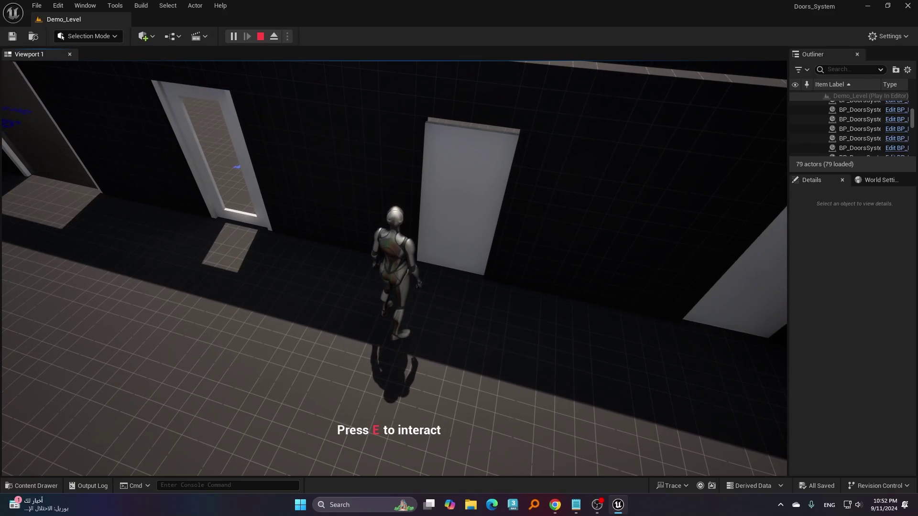
{"action": "key", "text": "e"}
{"action": "key", "text": "w"}
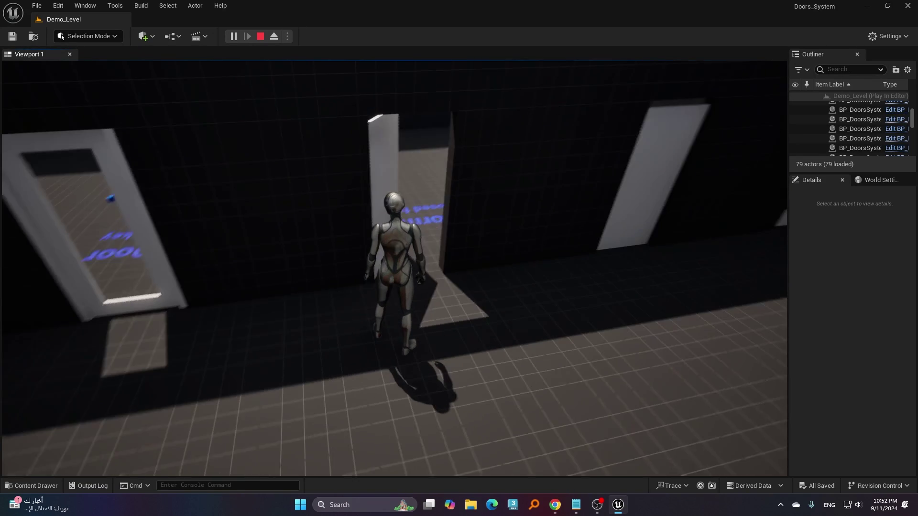
{"action": "key", "text": "w"}
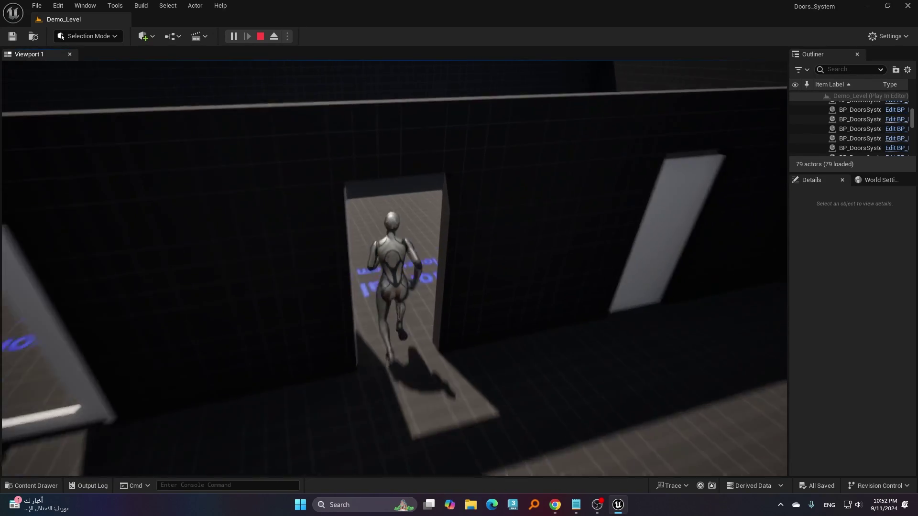
Test the "Closed - need a key" door, collect the Office Key and open the door with it.
{"action": "key", "text": "w"}
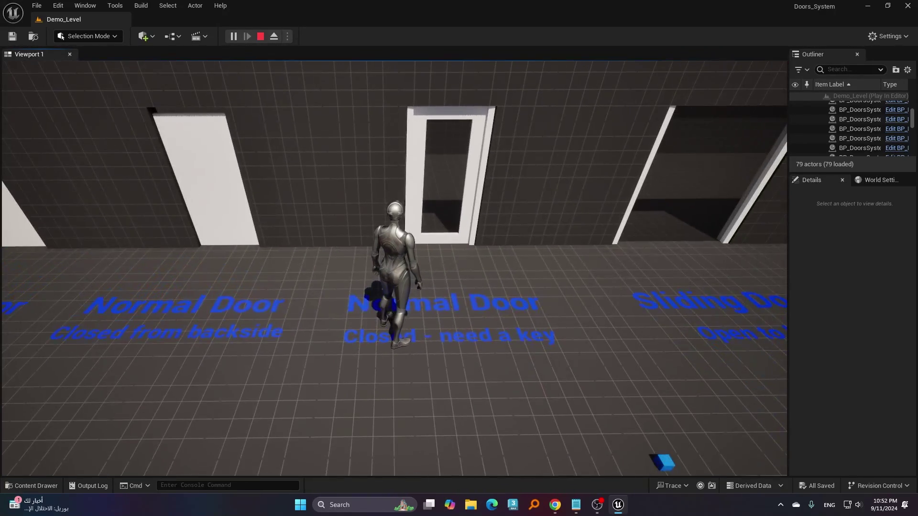
{"action": "key", "text": "w"}
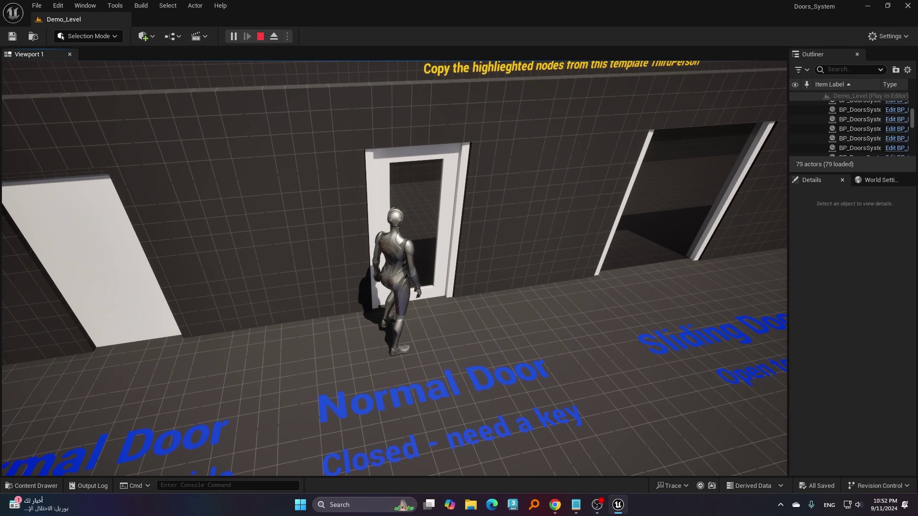
{"action": "key", "text": "s"}
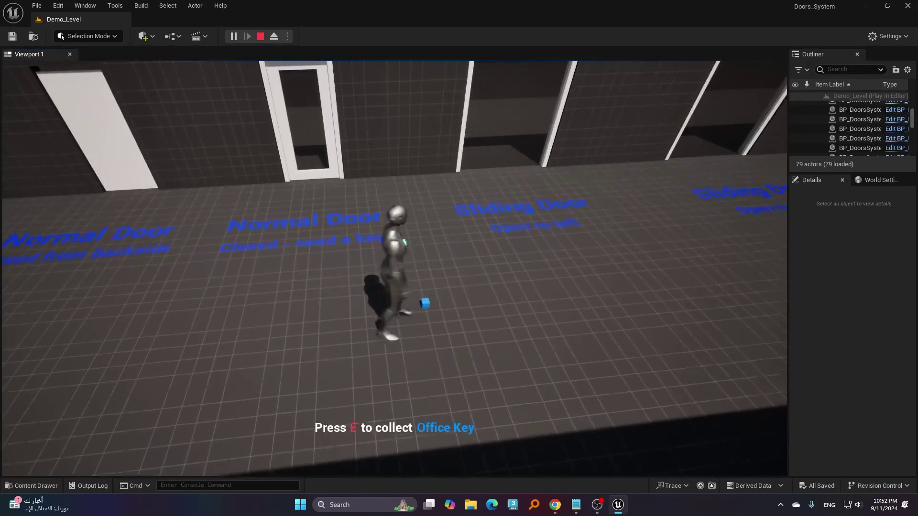
{"action": "key", "text": "w"}
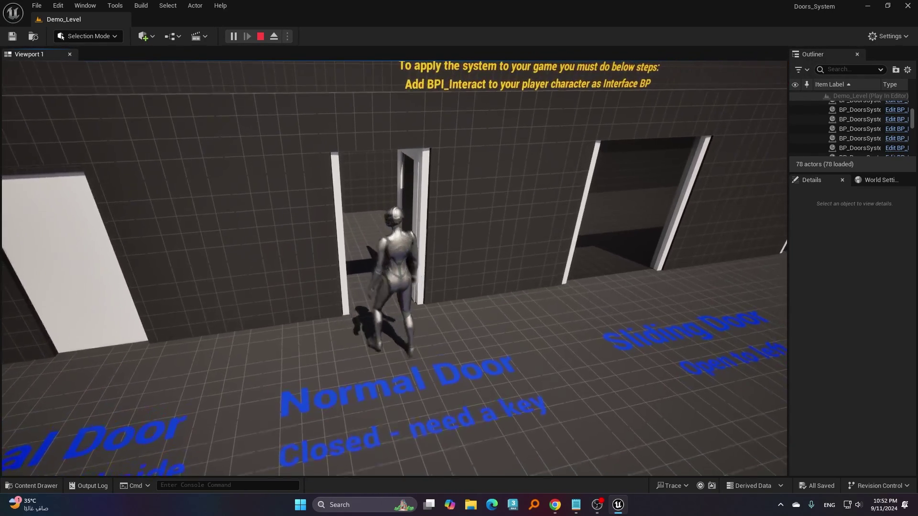
{"action": "key", "text": "s"}
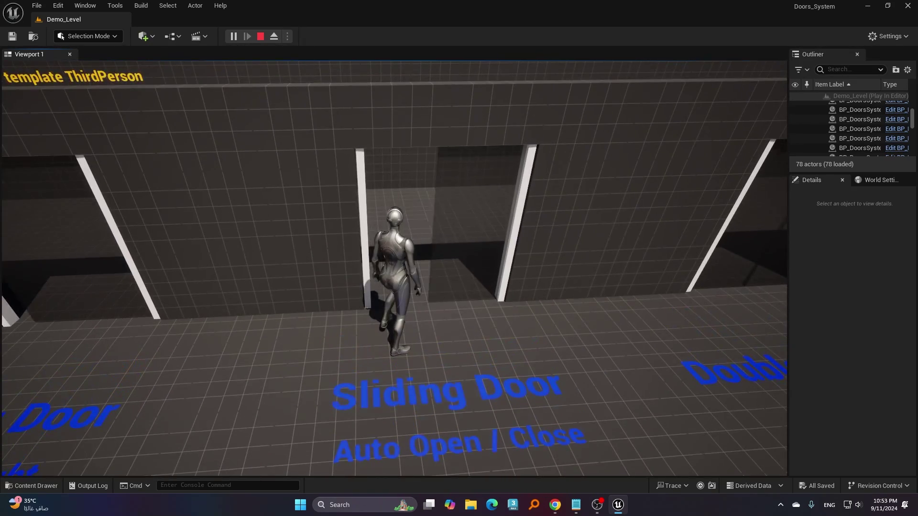
Walk from the automatic sliding door to the "Double Sliding Door Auto Open / Close" and test its automatic opening.
{"action": "key", "text": "d"}
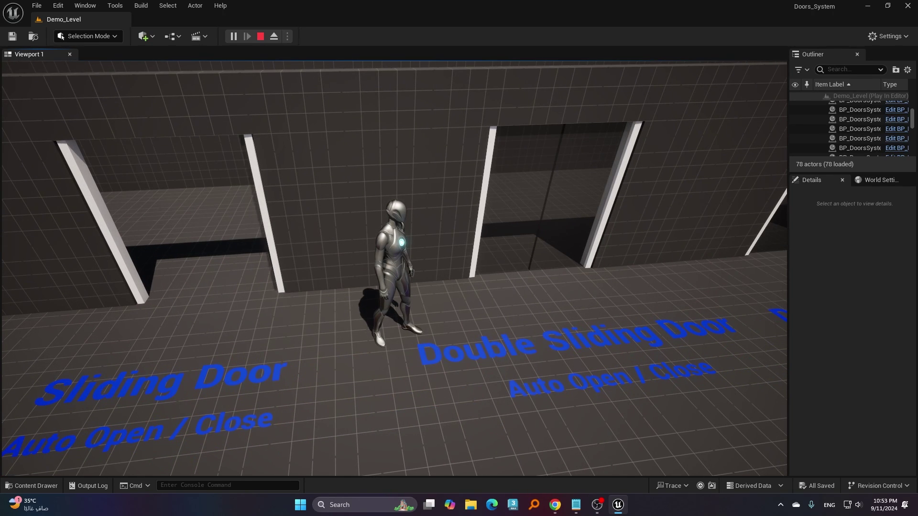
{"action": "key", "text": "d"}
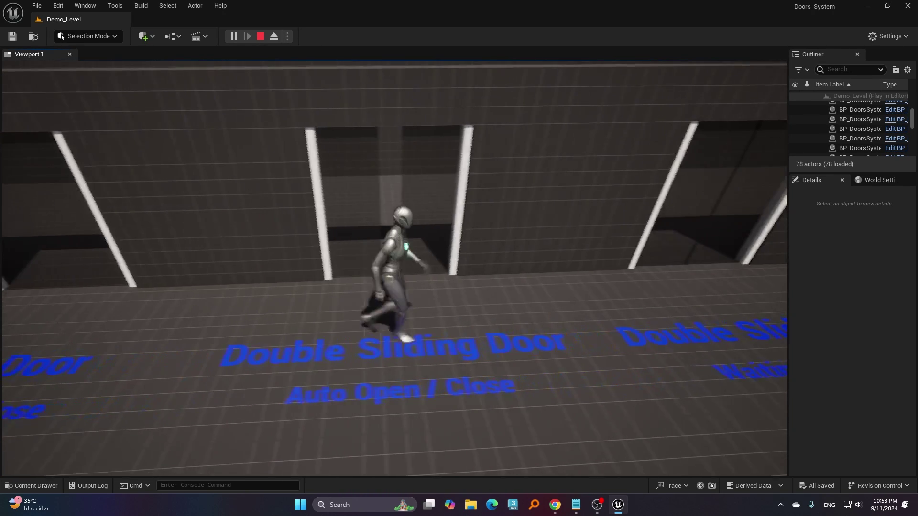
{"action": "key", "text": "s"}
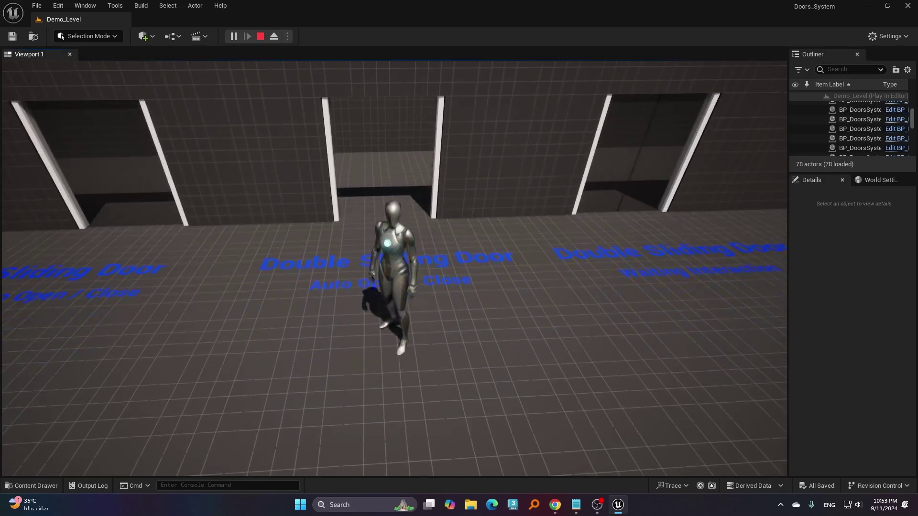
Walk to the "Double Sliding Door Waiting Interaction", open it by interacting and step back from it.
{"action": "key", "text": "d"}
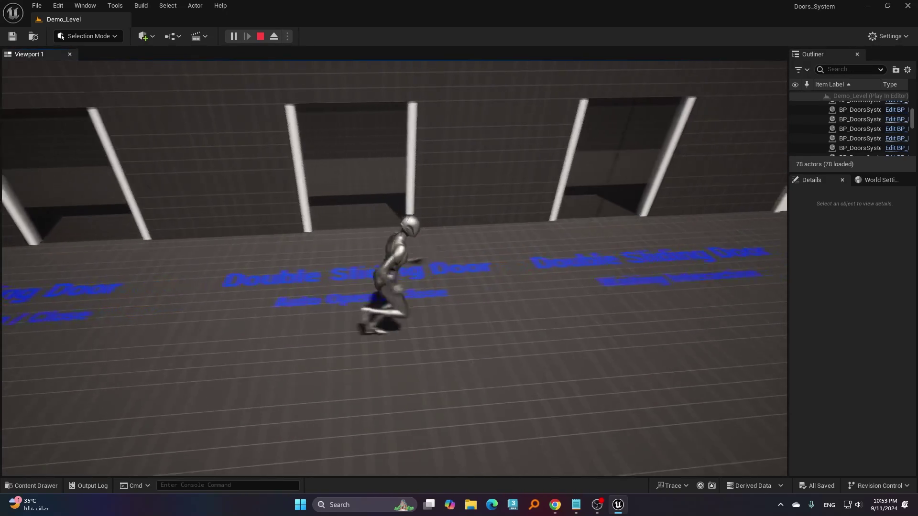
{"action": "key", "text": "d"}
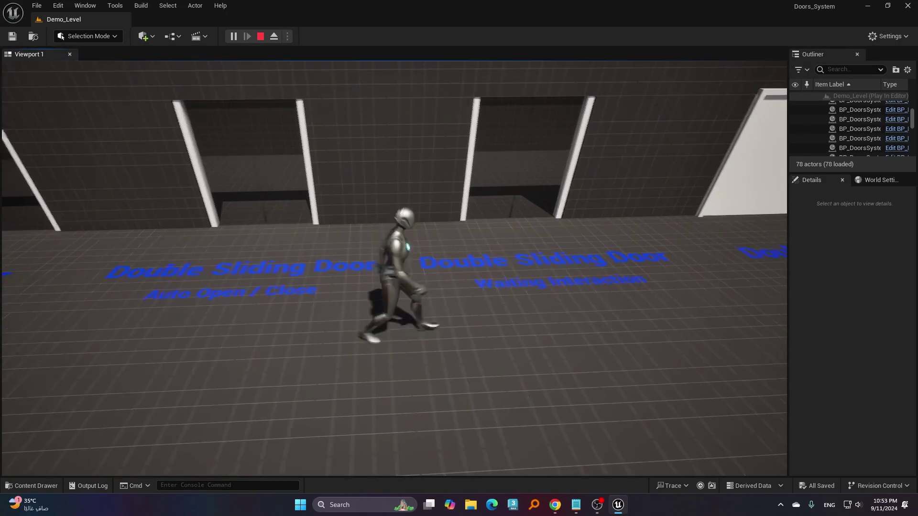
{"action": "key", "text": "w"}
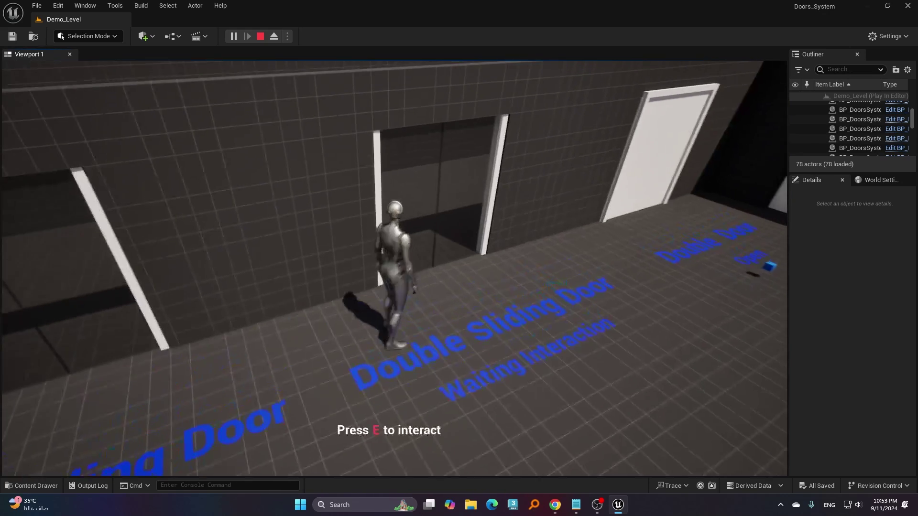
{"action": "key", "text": "s"}
{"action": "key", "text": "w"}
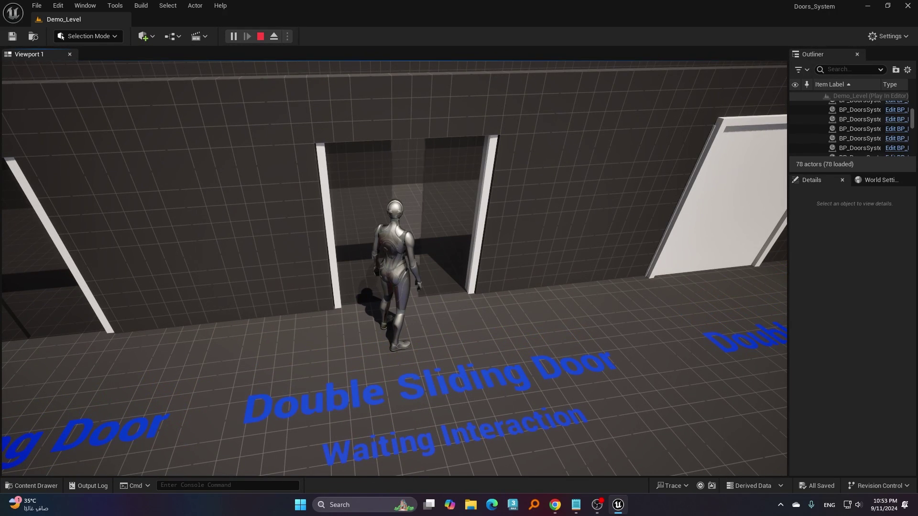
{"action": "key", "text": "s"}
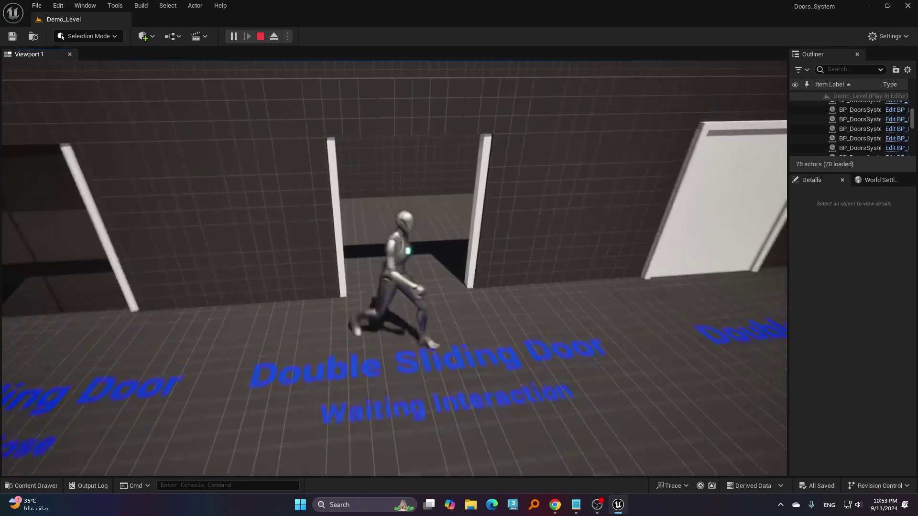
Walk from the interactive double sliding door to the Double Door and try to open it without its key.
{"action": "key", "text": "d"}
{"action": "key", "text": "w"}
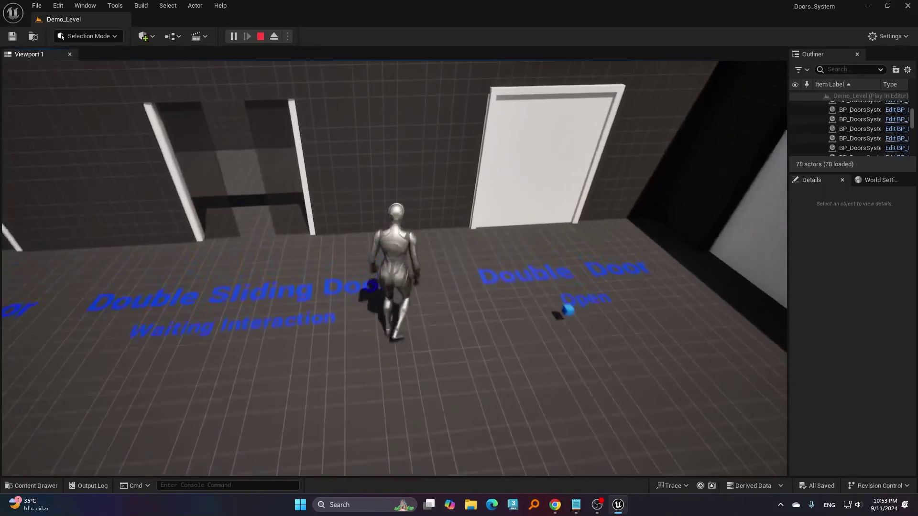
{"action": "key", "text": "s"}
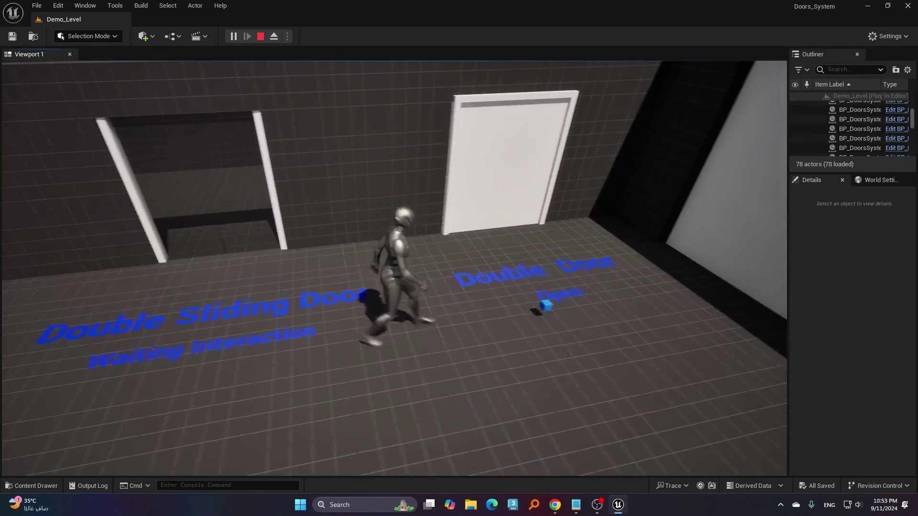
{"action": "key", "text": "w"}
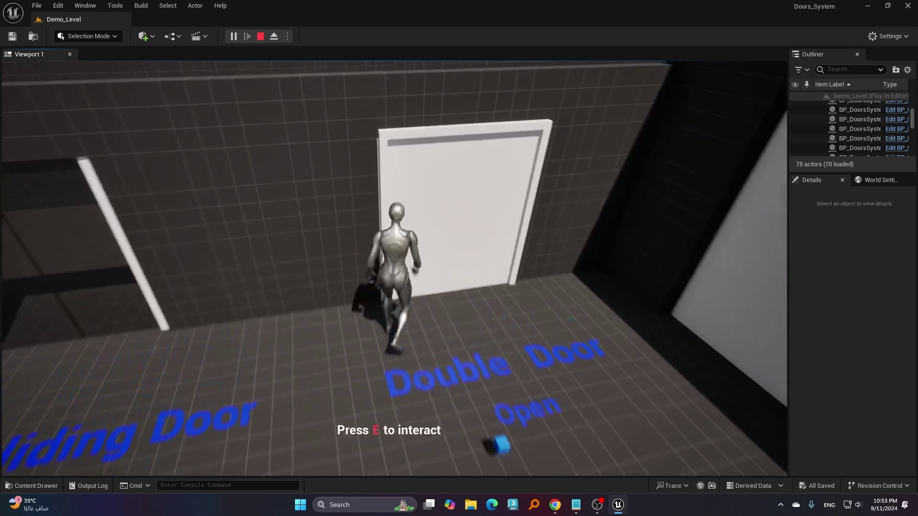
Collect Key 37 from the floor by the Double Door, then unlock and open the door with it.
{"action": "key", "text": "s"}
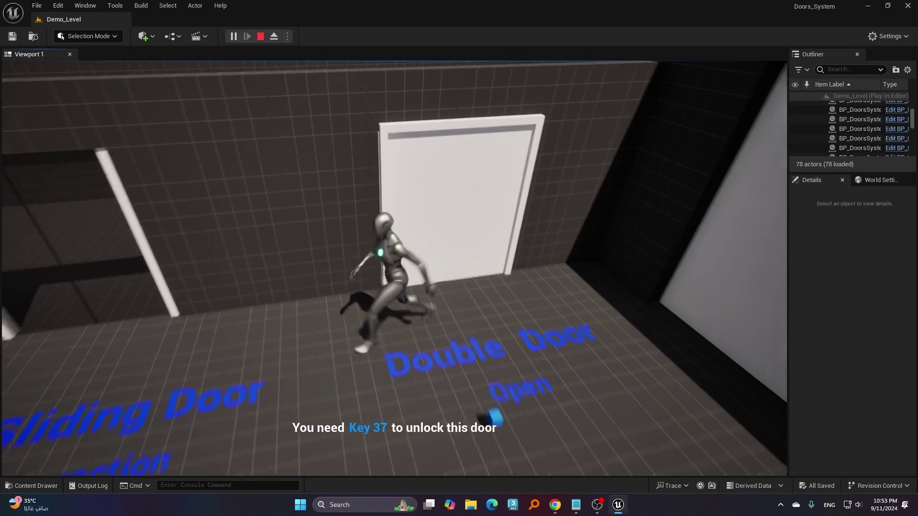
{"action": "key", "text": "w"}
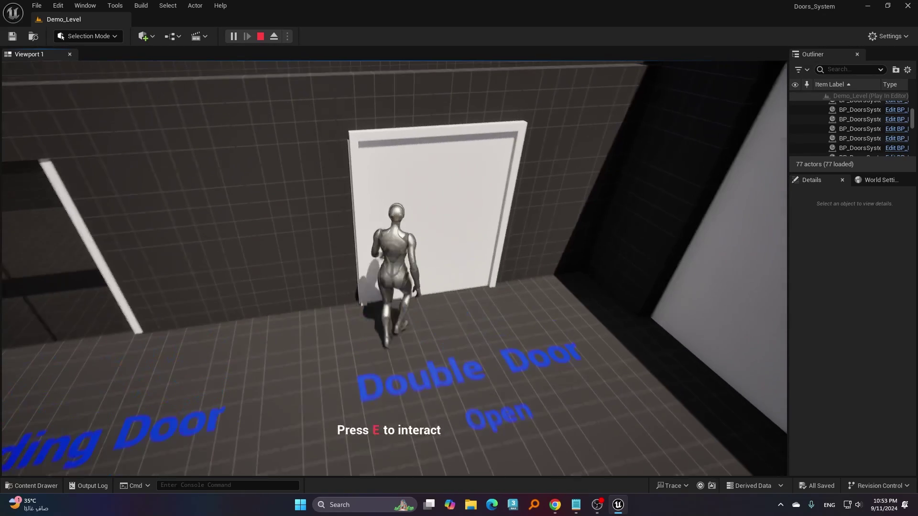
{"action": "key", "text": "e"}
{"action": "key", "text": "e"}
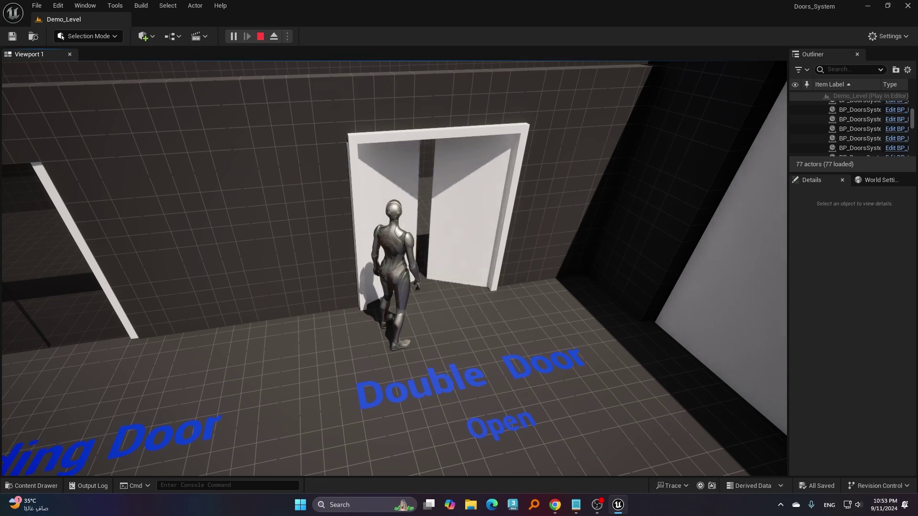
Step away from the Double Door, look back along the row of doors and walk towards the giant door.
{"action": "key", "text": "s"}
{"action": "key", "text": "a"}
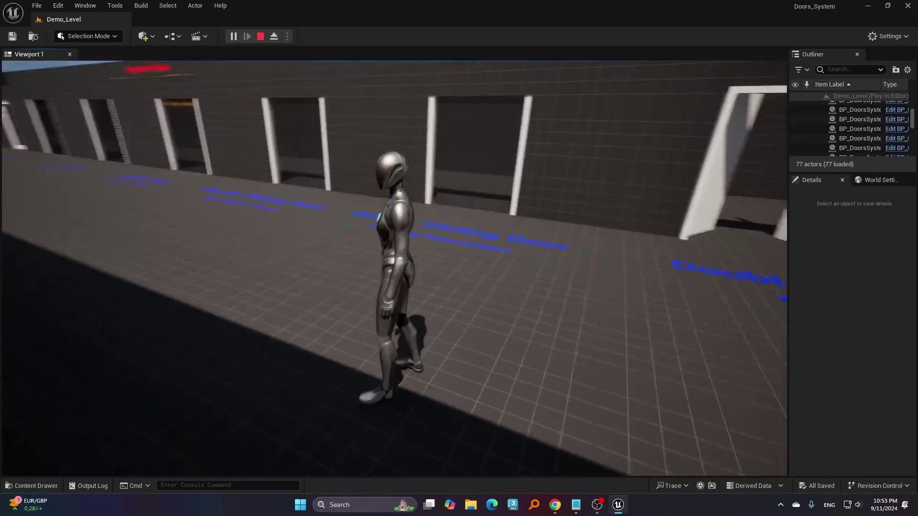
{"action": "key", "text": "a"}
{"action": "key", "text": "w"}
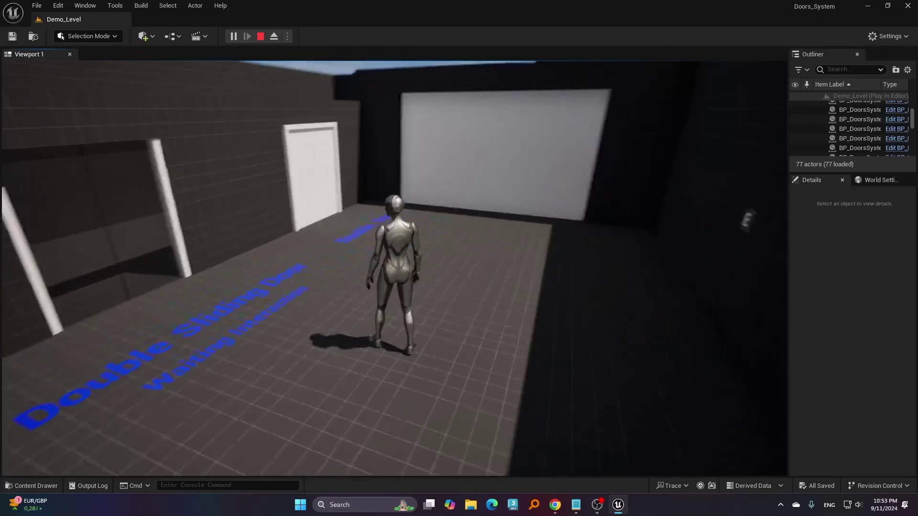
{"action": "key", "text": "w"}
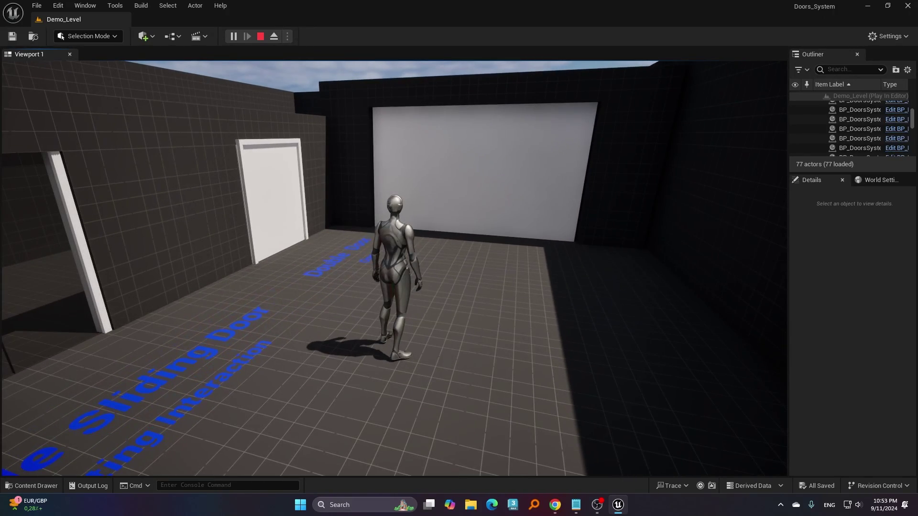
{"action": "key", "text": "w"}
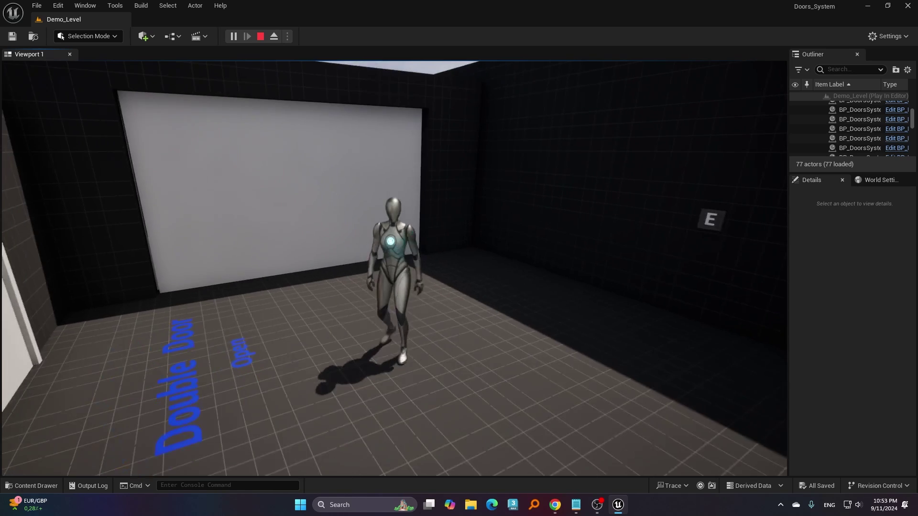
Walk to the wall remote marked E and interact with it to test the giant door.
{"action": "key", "text": "w"}
{"action": "key", "text": "w"}
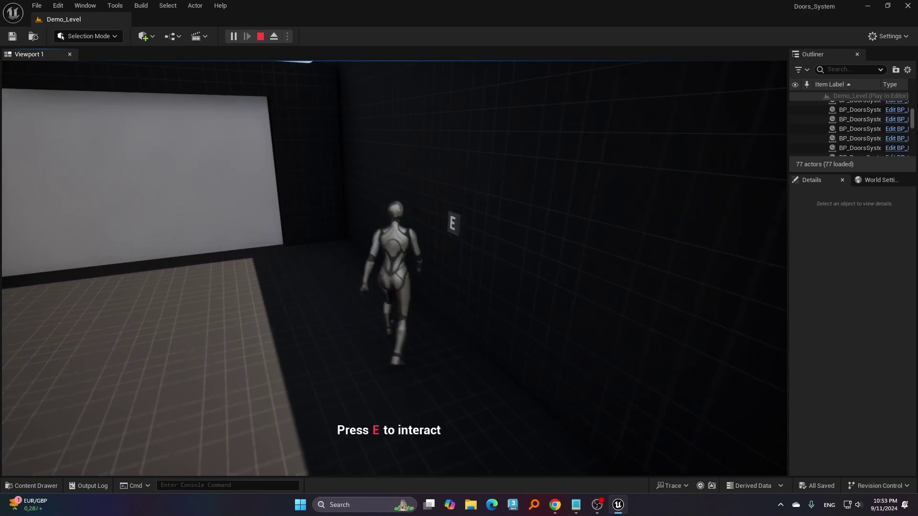
{"action": "key", "text": "e"}
{"action": "key", "text": "w"}
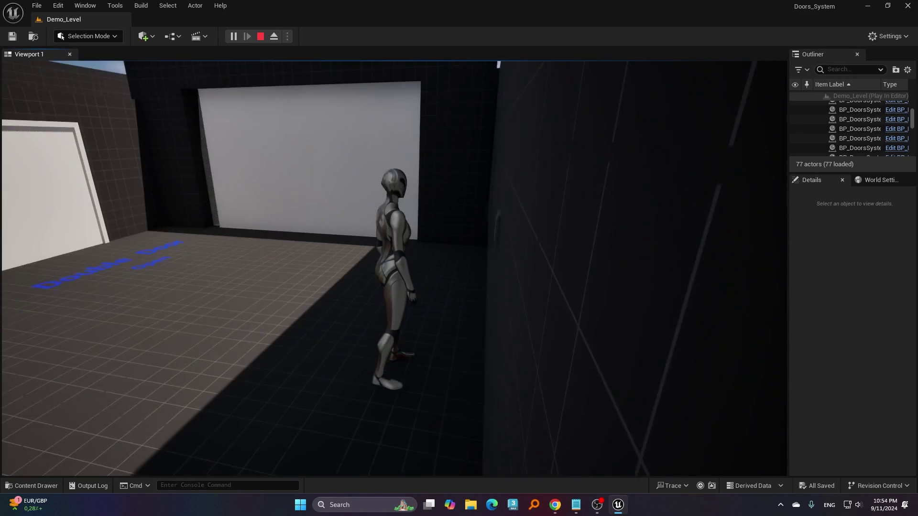
{"action": "key", "text": "w"}
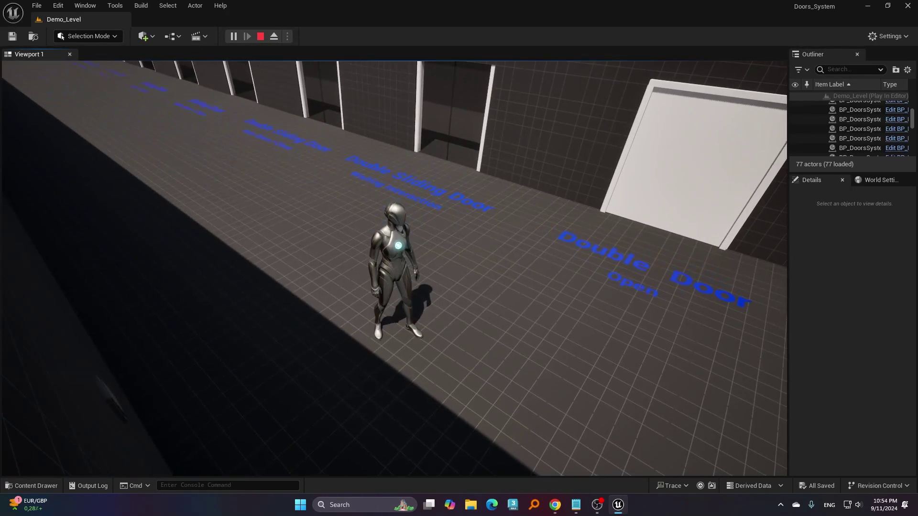
Stop the play session and examine the Door Informations settings of the "Normal Door Closed" door.
{"action": "key", "text": "Escape"}
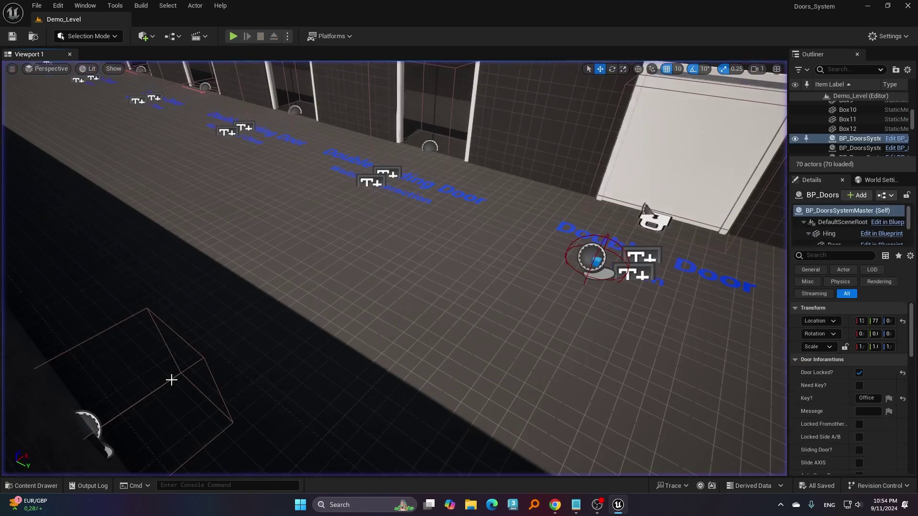
{"action": "right_click_drag", "start_coordinate": [455, 355], "coordinate": [429, 283]}
{"action": "key", "text": "s"}
{"action": "key", "text": "w"}
{"action": "key", "text": "s"}
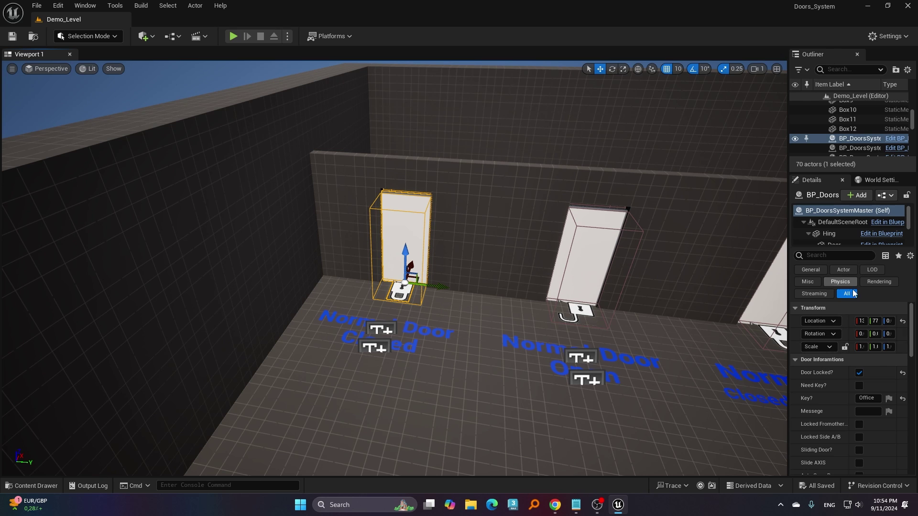
{"action": "scroll", "coordinate": [812, 399], "scroll_direction": "down", "scroll_amount": 2}
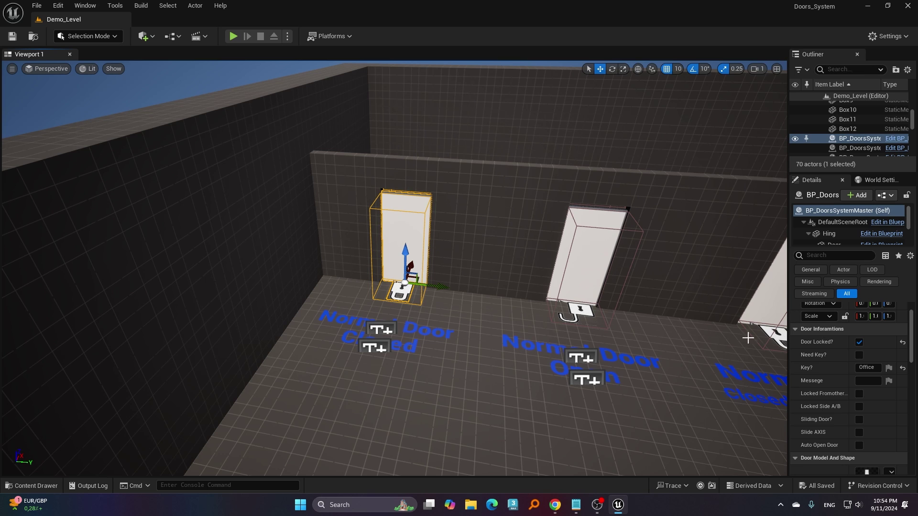
Place a BP_DoorsSystemMaster from DoorsSystem/Blueprints/Doors on the open floor in front of the "Normal Door Closed" door.
{"action": "left_click", "coordinate": [33, 486]}
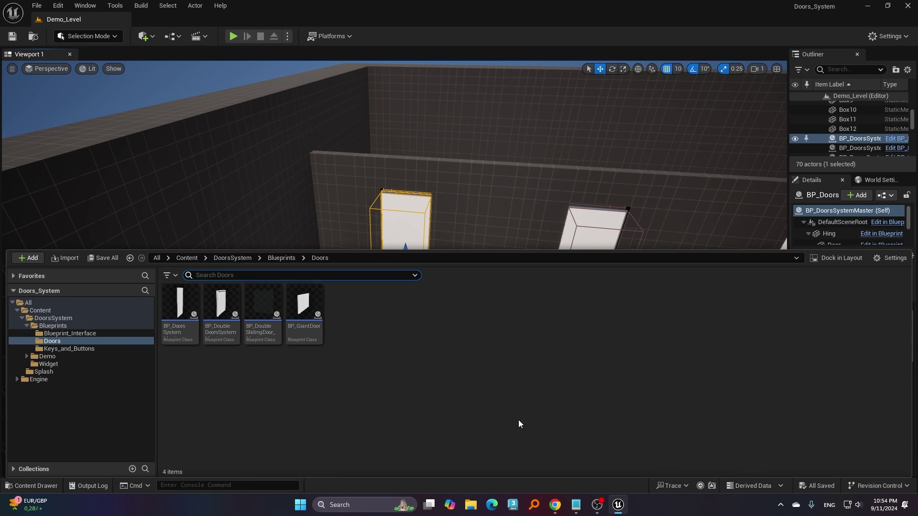
{"action": "left_click", "coordinate": [187, 258]}
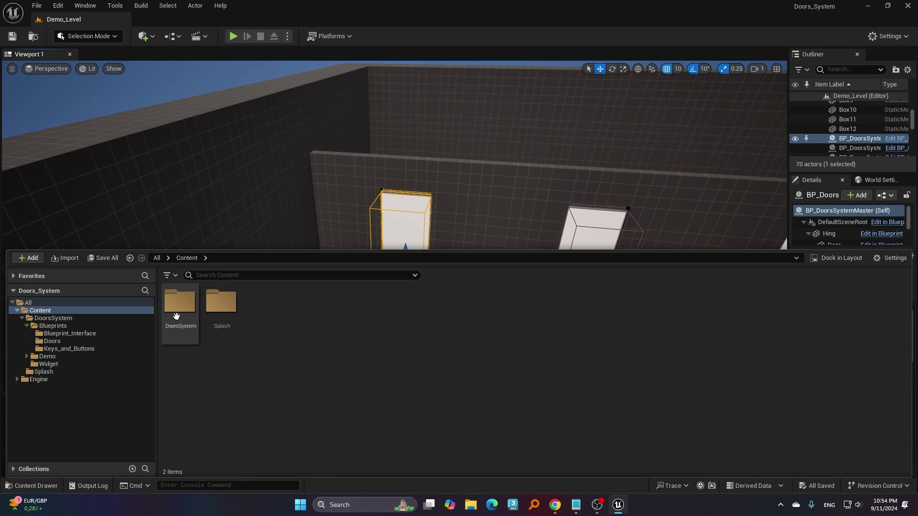
{"action": "double_click", "coordinate": [181, 318]}
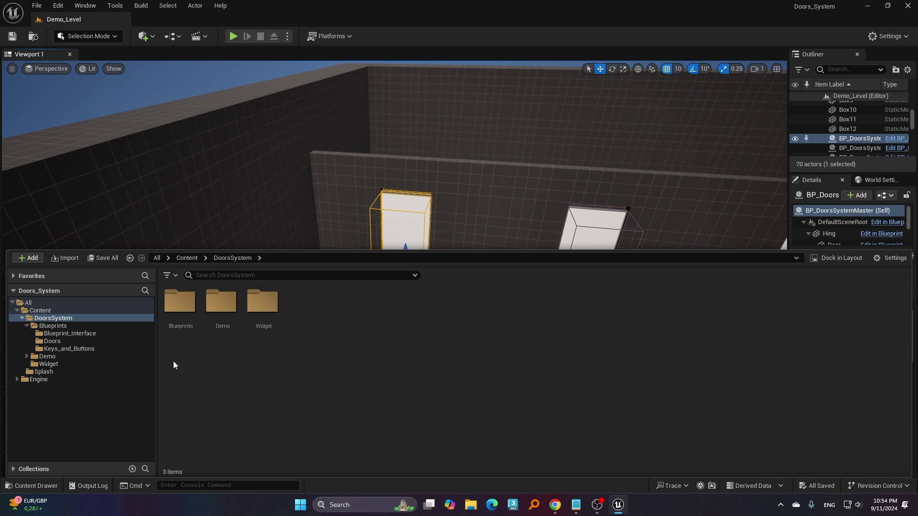
{"action": "left_click", "coordinate": [181, 317]}
{"action": "double_click", "coordinate": [182, 318]}
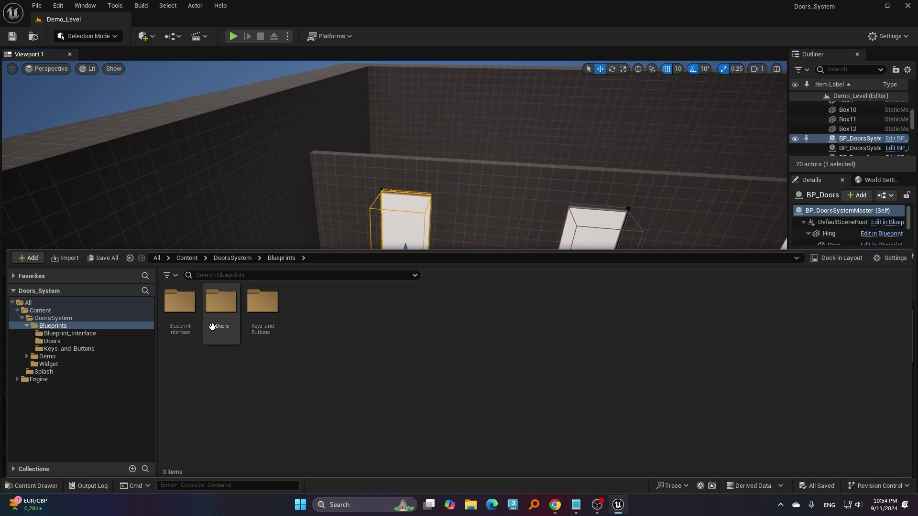
{"action": "double_click", "coordinate": [217, 340]}
{"action": "mouse_move", "coordinate": [177, 328]}
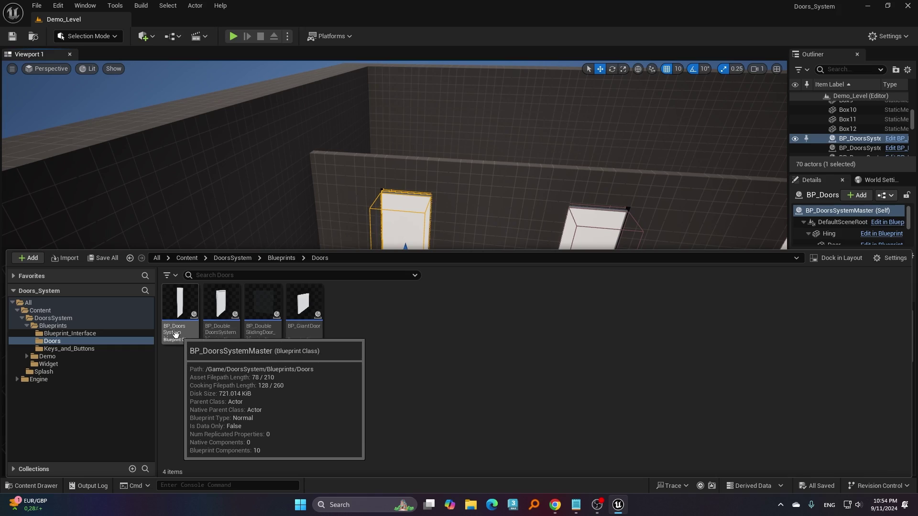
{"action": "left_click_drag", "start_coordinate": [183, 331], "coordinate": [481, 419]}
{"action": "right_click_drag", "start_coordinate": [480, 420], "coordinate": [436, 380]}
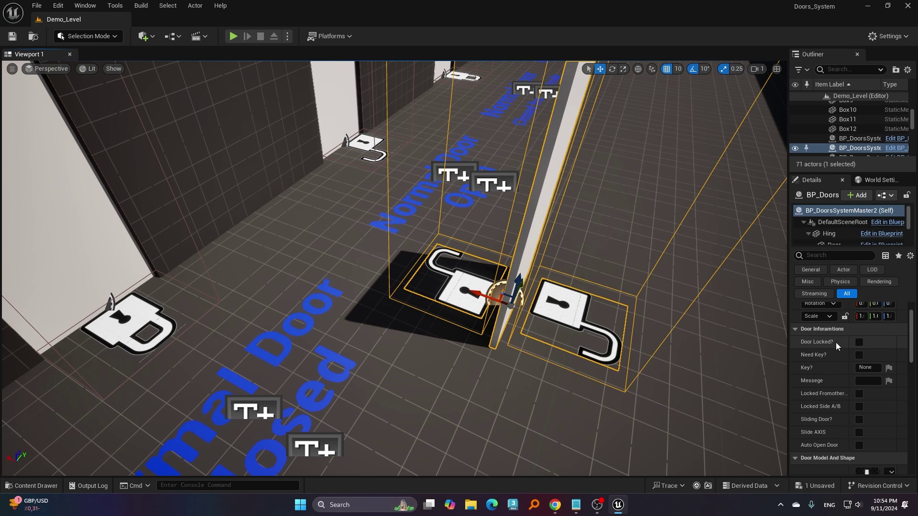
Make the new door locked and key-dependent, give it a living room key name and copy that name.
{"action": "left_click", "coordinate": [859, 342]}
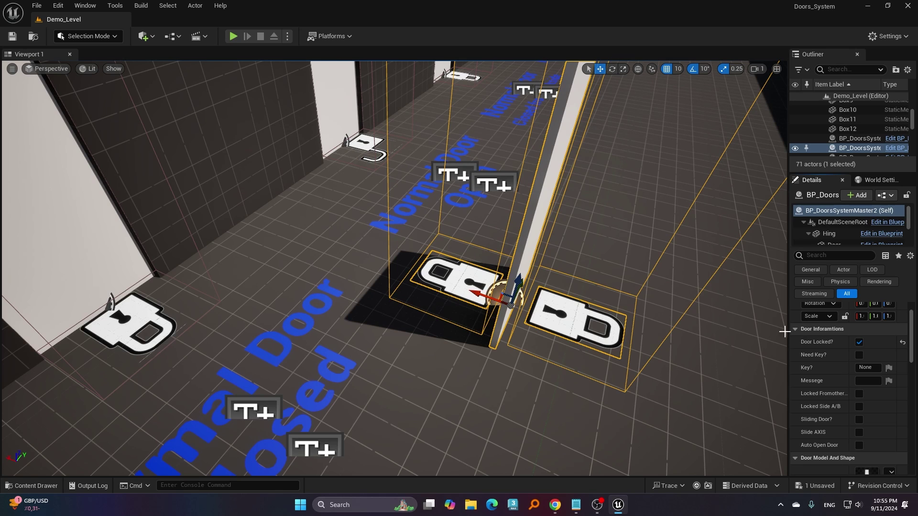
{"action": "left_click", "coordinate": [859, 355]}
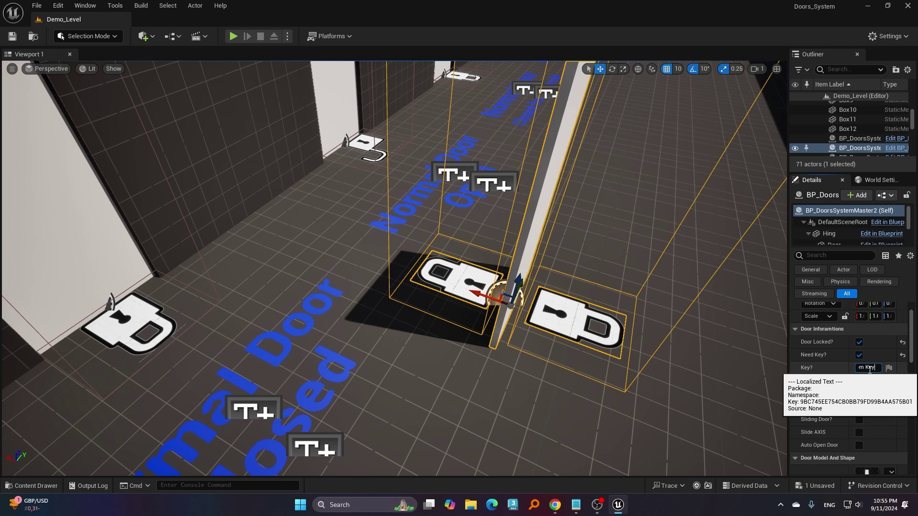
{"action": "double_click", "coordinate": [865, 367]}
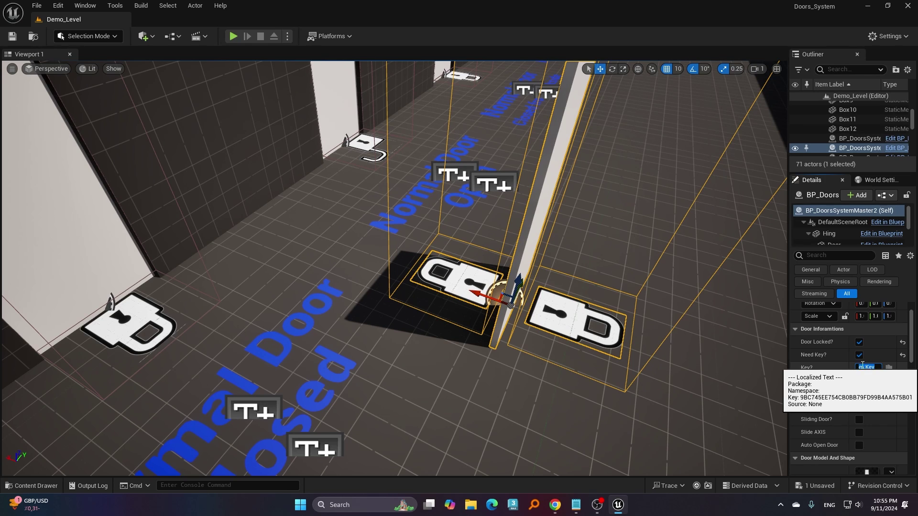
{"action": "right_click", "coordinate": [862, 367]}
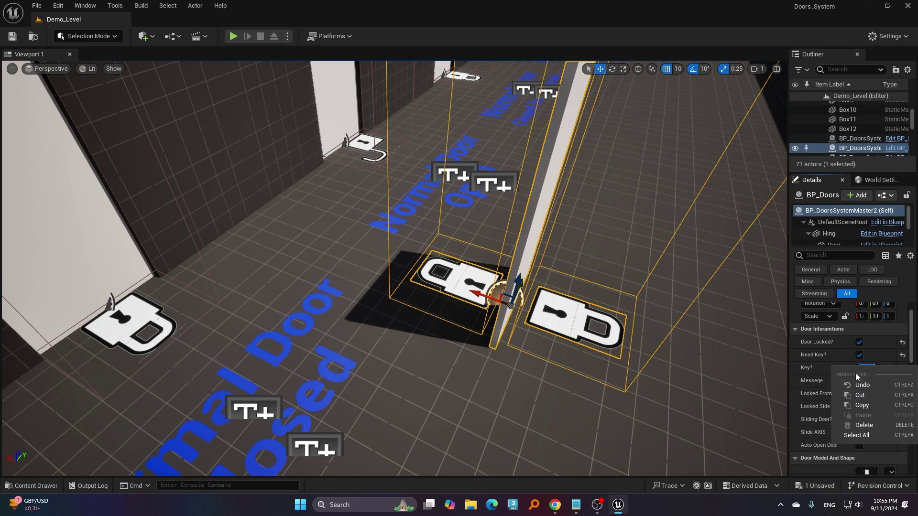
{"action": "left_click", "coordinate": [853, 403]}
Place a BP_KeyMaster from Blueprints/Keys_and_Buttons beside the new door and paste the copied name as its Key Name.
{"action": "left_click", "coordinate": [37, 485]}
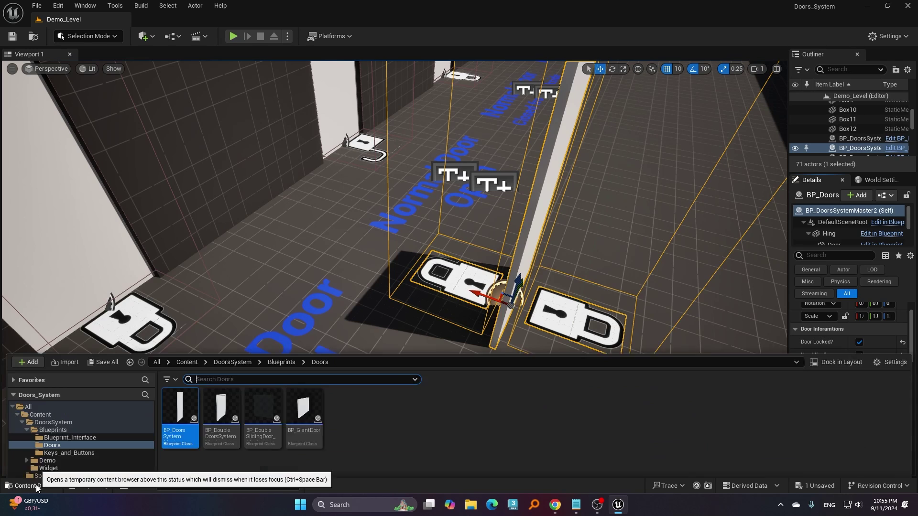
{"action": "left_click", "coordinate": [281, 257]}
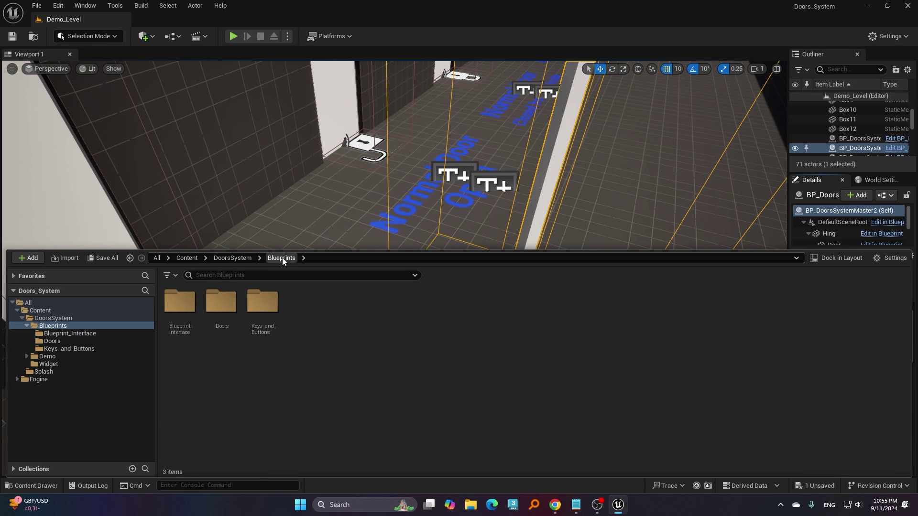
{"action": "double_click", "coordinate": [264, 333]}
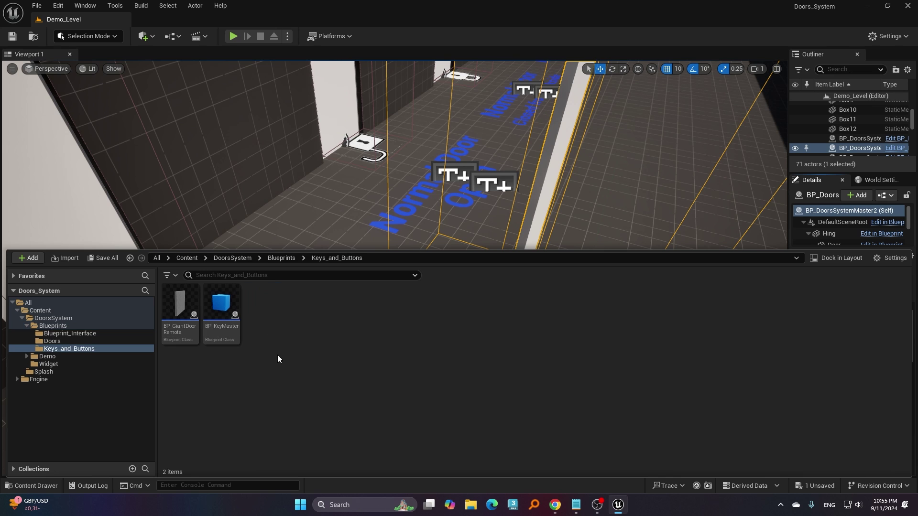
{"action": "left_click_drag", "start_coordinate": [228, 330], "coordinate": [660, 227]}
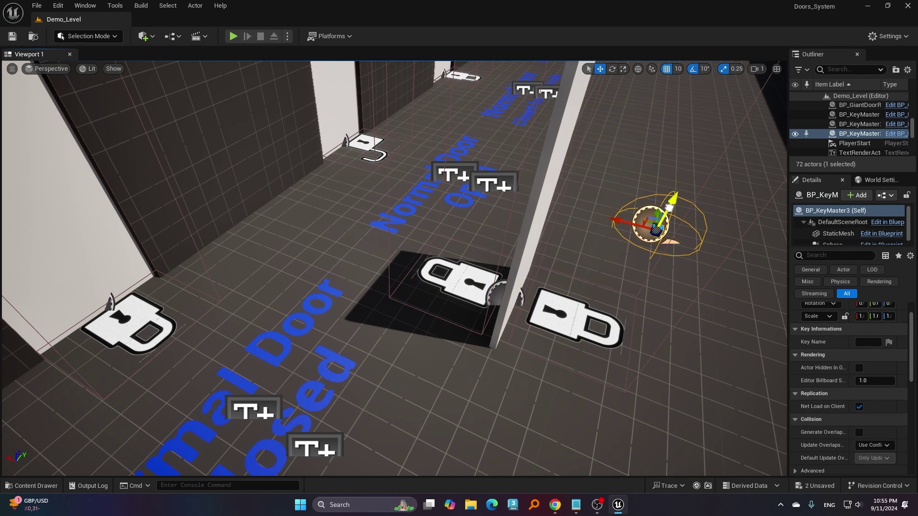
{"action": "scroll", "coordinate": [830, 371], "scroll_direction": "up", "scroll_amount": 2}
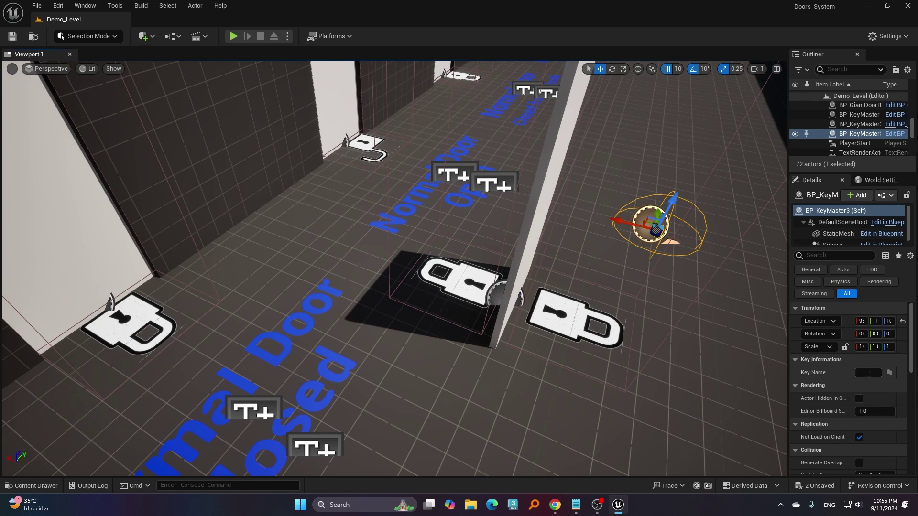
{"action": "left_click", "coordinate": [868, 373]}
{"action": "key", "text": "ctrl+v"}
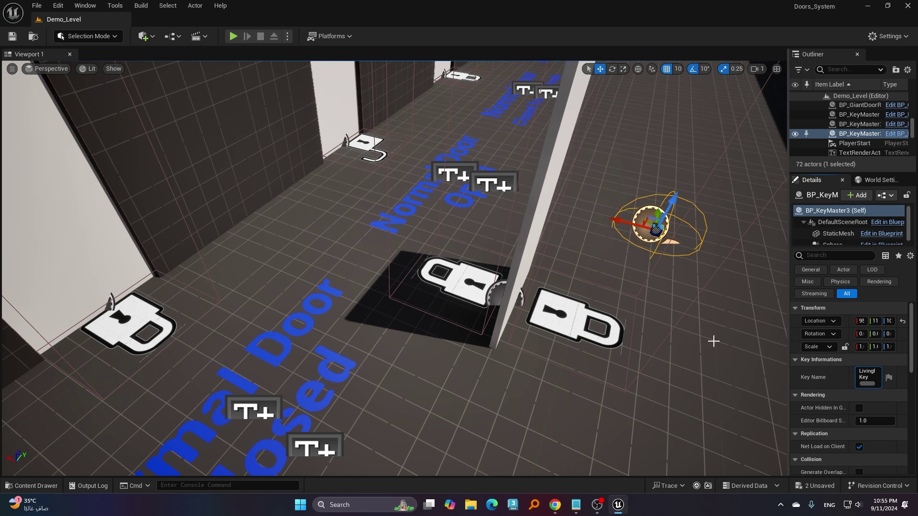
Play the level, walk to the newly placed door and try to open it without collecting its key.
{"action": "right_click_drag", "start_coordinate": [712, 338], "coordinate": [800, 349]}
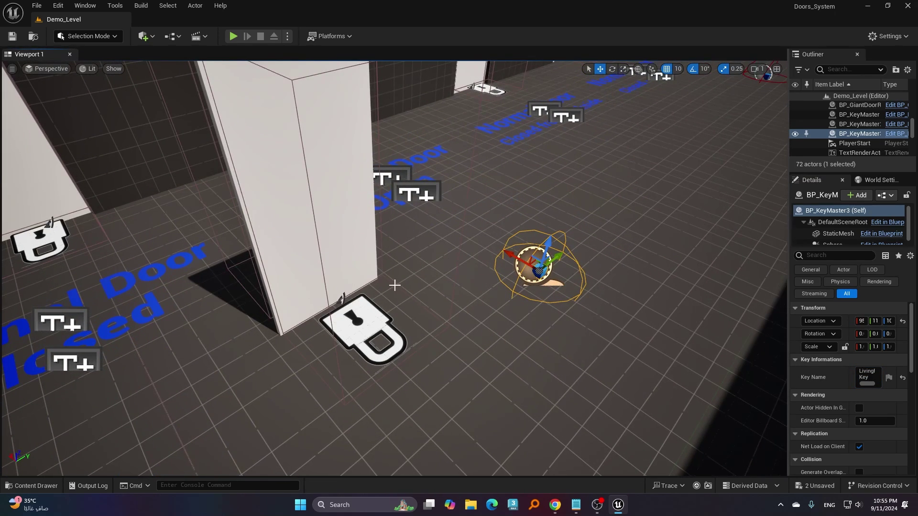
{"action": "left_click", "coordinate": [234, 37]}
{"action": "left_click", "coordinate": [646, 200]}
{"action": "key", "text": "w"}
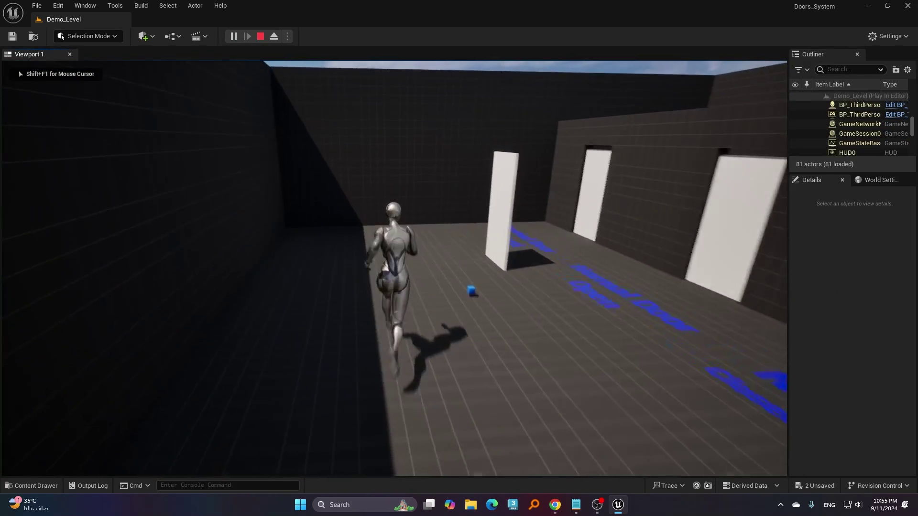
{"action": "key", "text": "e"}
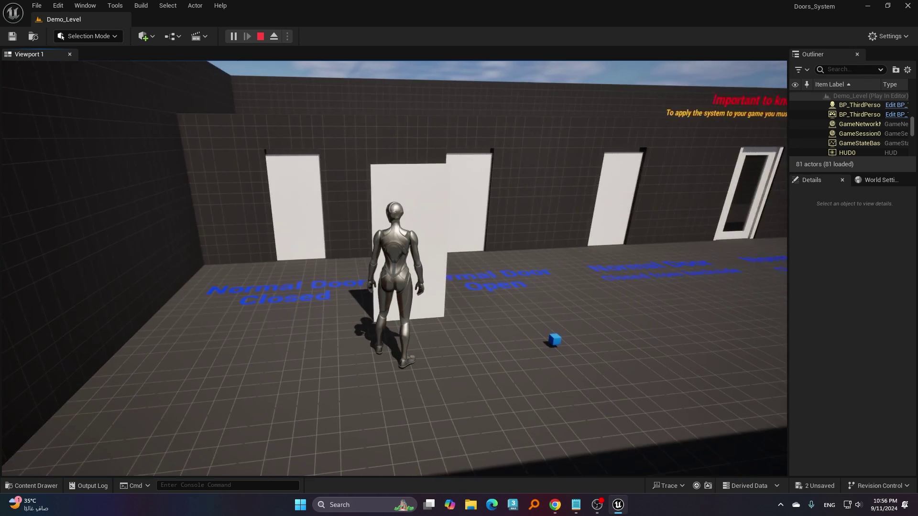
Collect the blue key on the floor, open the newly placed door with it and end the play session.
{"action": "key", "text": "w"}
{"action": "key", "text": "e"}
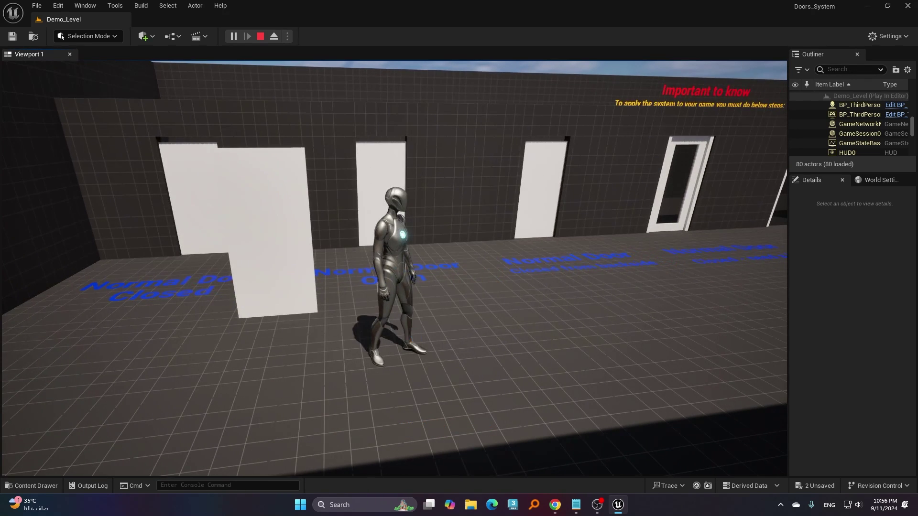
{"action": "key", "text": "a"}
{"action": "key", "text": "e"}
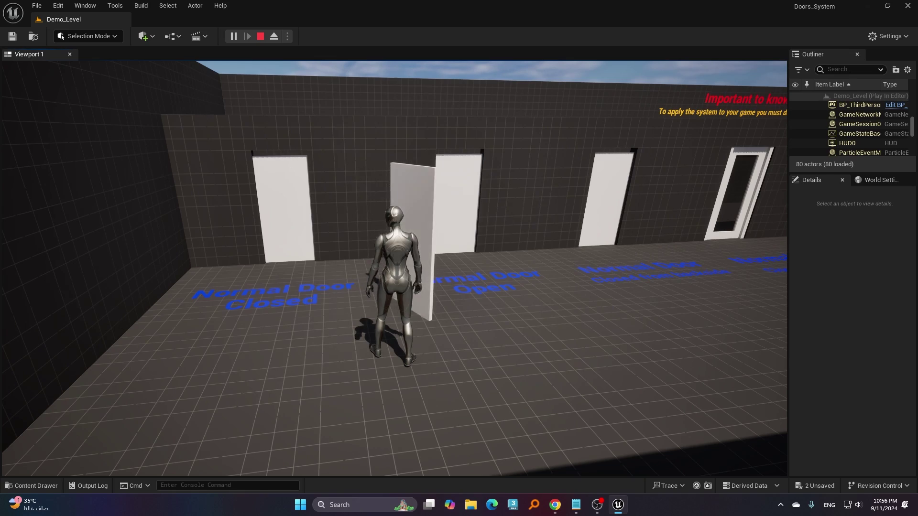
{"action": "key", "text": "shift+F1"}
{"action": "key", "text": "Escape"}
Delete the BP_KeyMaster key lying beside the new door.
{"action": "left_click", "coordinate": [549, 337]}
{"action": "key", "text": "f"}
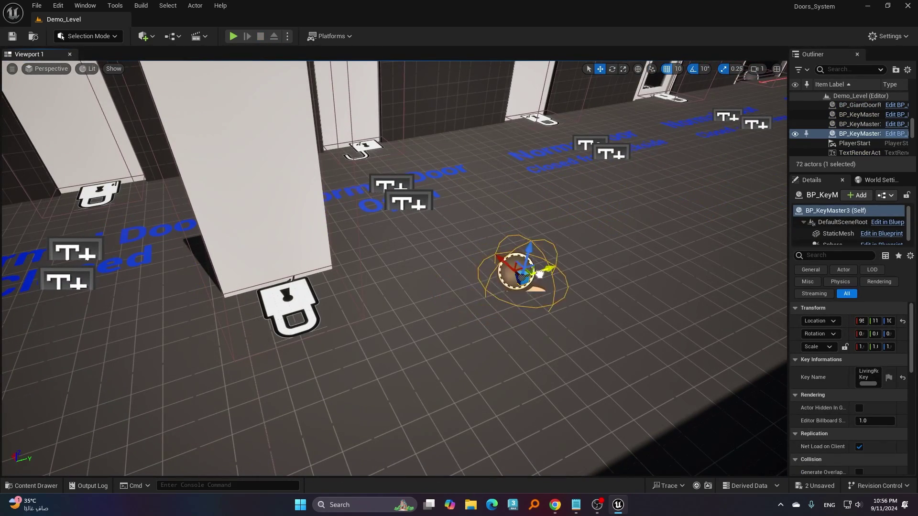
{"action": "key", "text": "Delete"}
Turn off Need Key? on the new door and enable Locked Fromotherside?, widening the property area for readability.
{"action": "left_click", "coordinate": [220, 244]}
{"action": "key", "text": "f"}
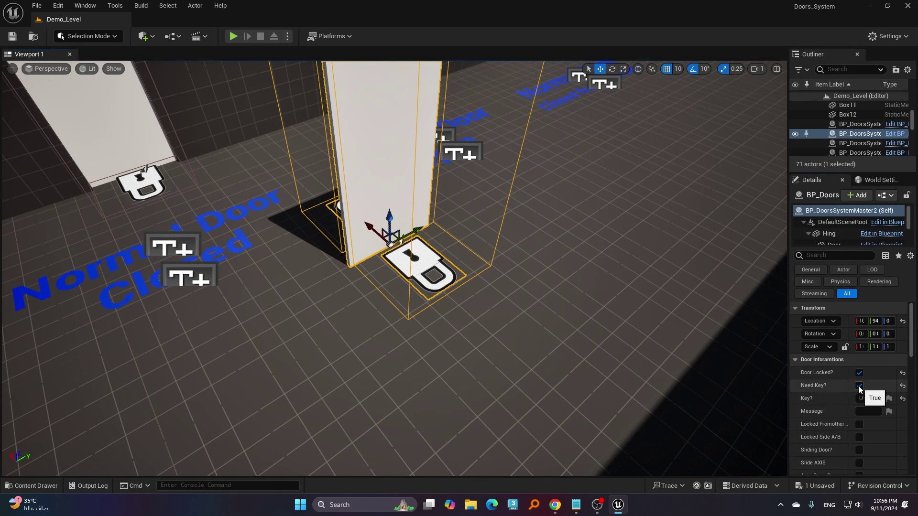
{"action": "left_click", "coordinate": [859, 386]}
{"action": "left_click_drag", "start_coordinate": [788, 396], "coordinate": [729, 397]}
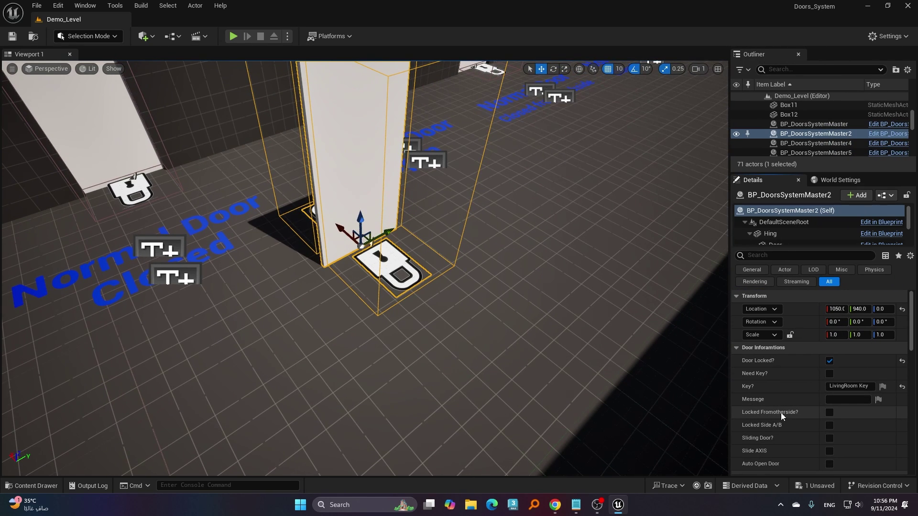
{"action": "left_click", "coordinate": [829, 412]}
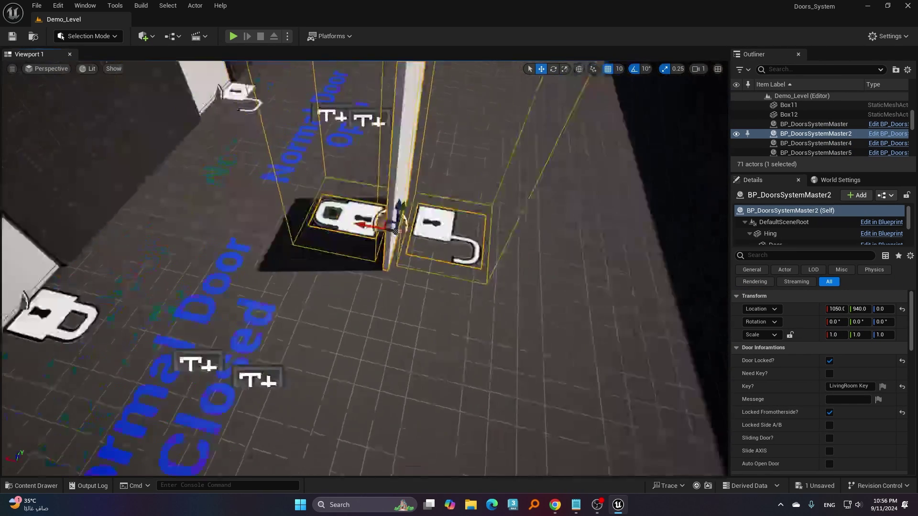
Try swapping the locked side of the new door with Locked Side A/B and restore the original side.
{"action": "right_click_drag", "start_coordinate": [473, 317], "coordinate": [430, 316]}
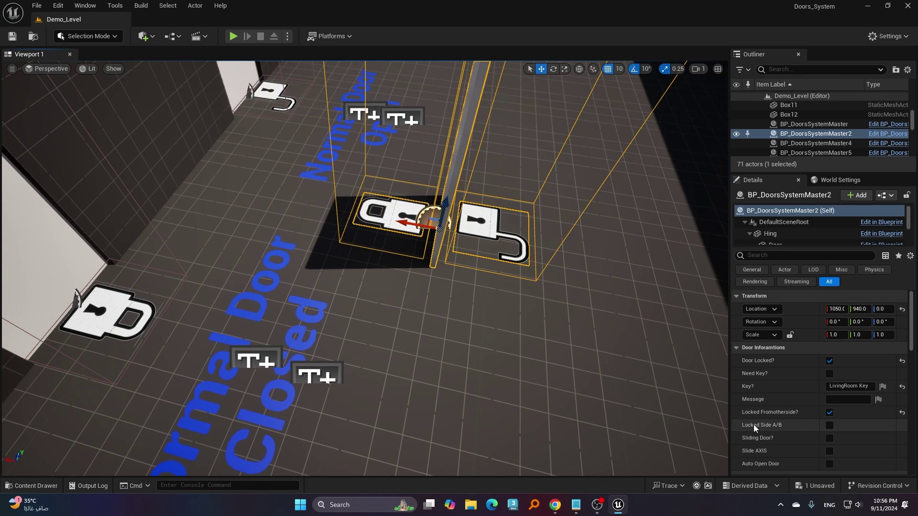
{"action": "left_click", "coordinate": [829, 425]}
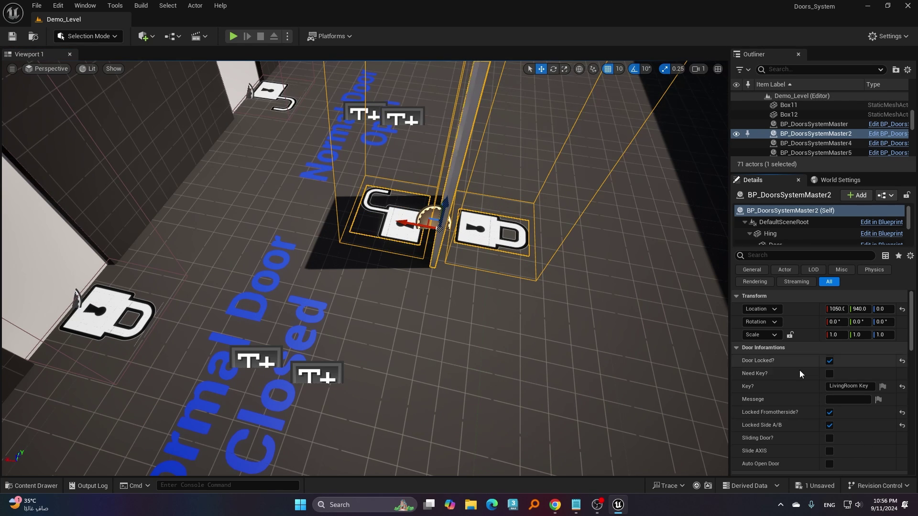
{"action": "left_click", "coordinate": [829, 425]}
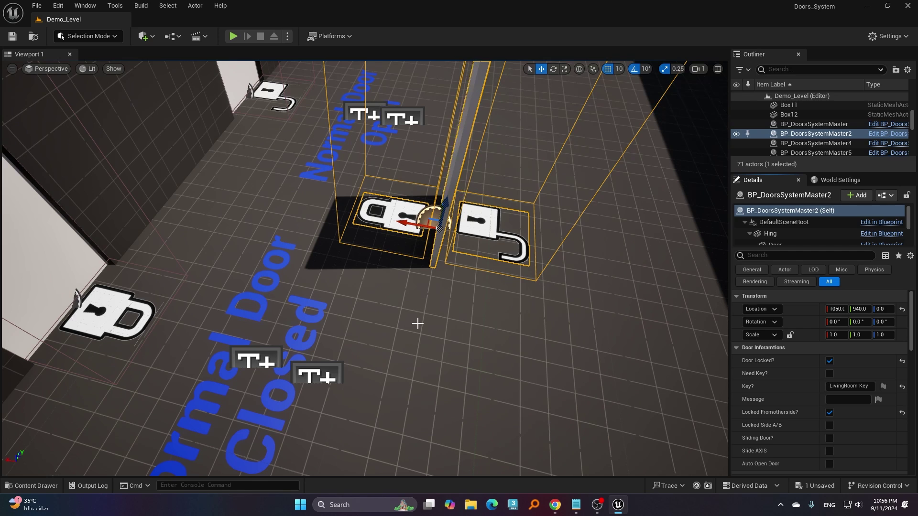
Make the new door a sliding door and reverse its sliding direction with Slide AXIS.
{"action": "scroll", "coordinate": [503, 312], "scroll_direction": "up", "scroll_amount": 3}
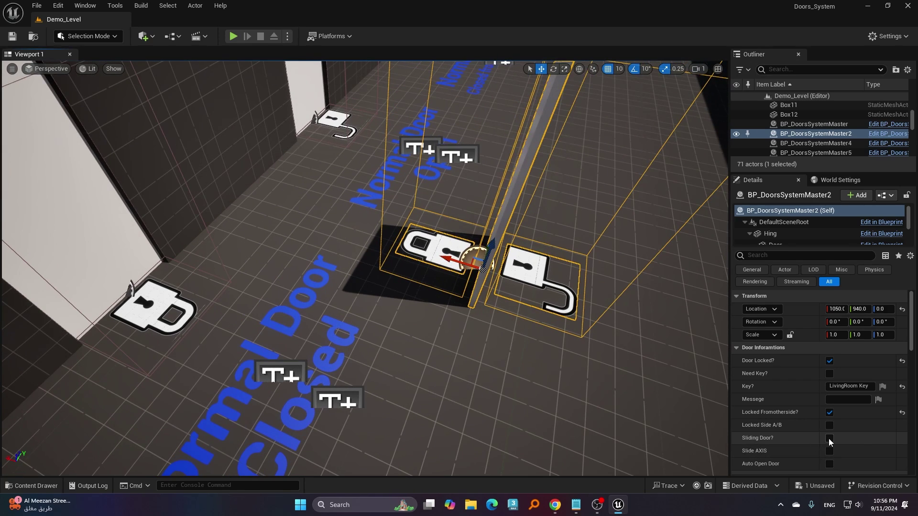
{"action": "left_click", "coordinate": [829, 438]}
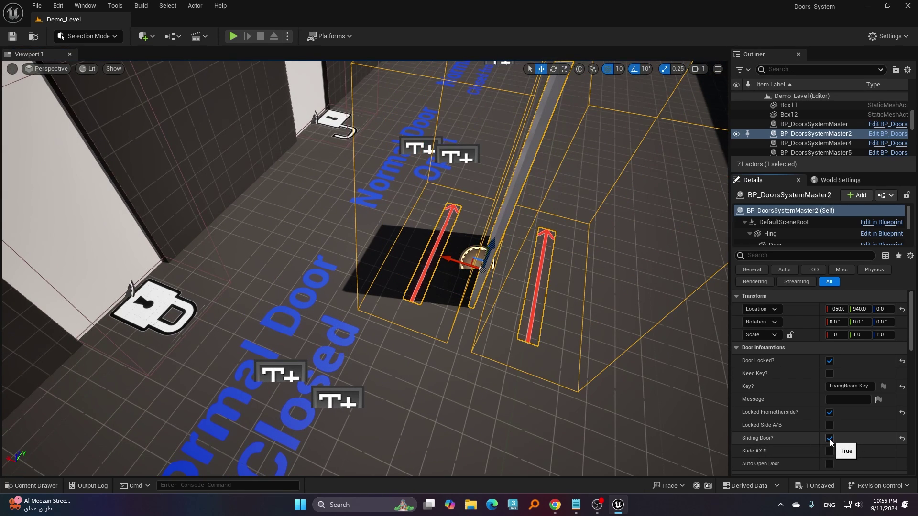
{"action": "left_click_drag", "start_coordinate": [458, 317], "coordinate": [347, 310], "text": "alt"}
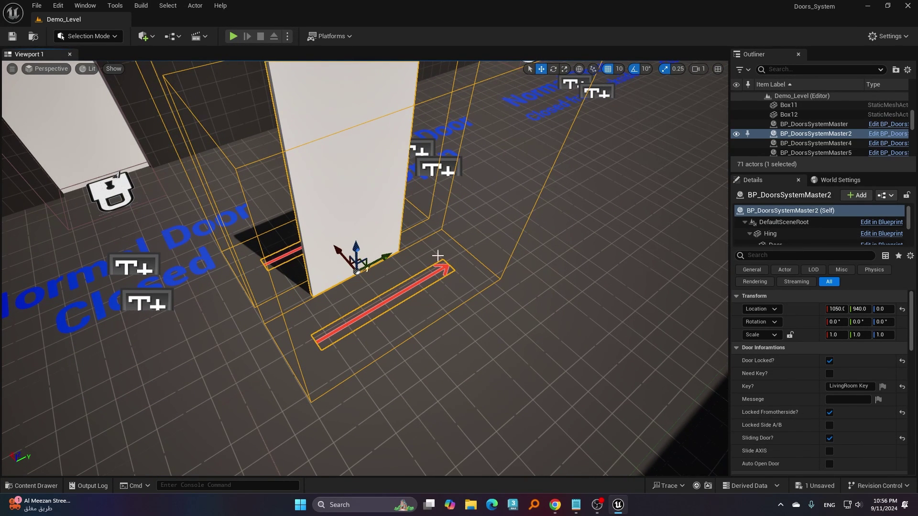
{"action": "key", "text": "d"}
{"action": "right_click_drag", "start_coordinate": [334, 328], "coordinate": [369, 294]}
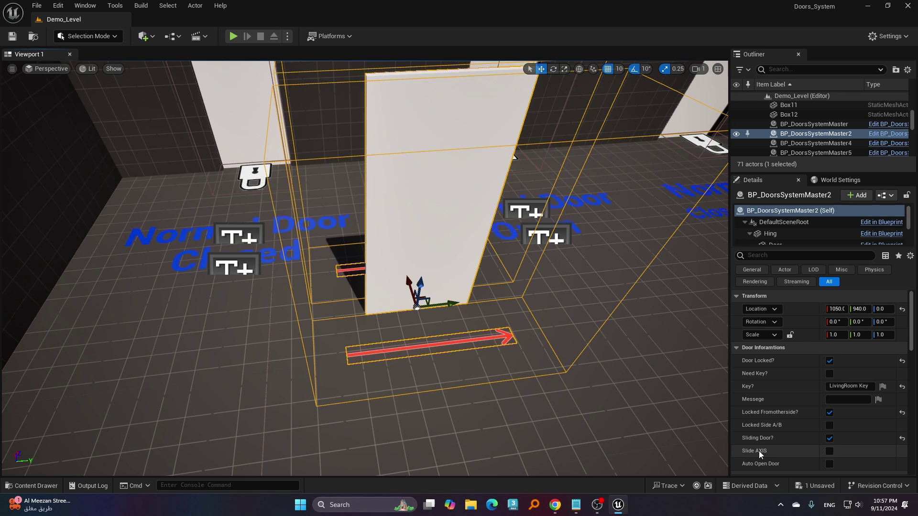
{"action": "left_click", "coordinate": [829, 452]}
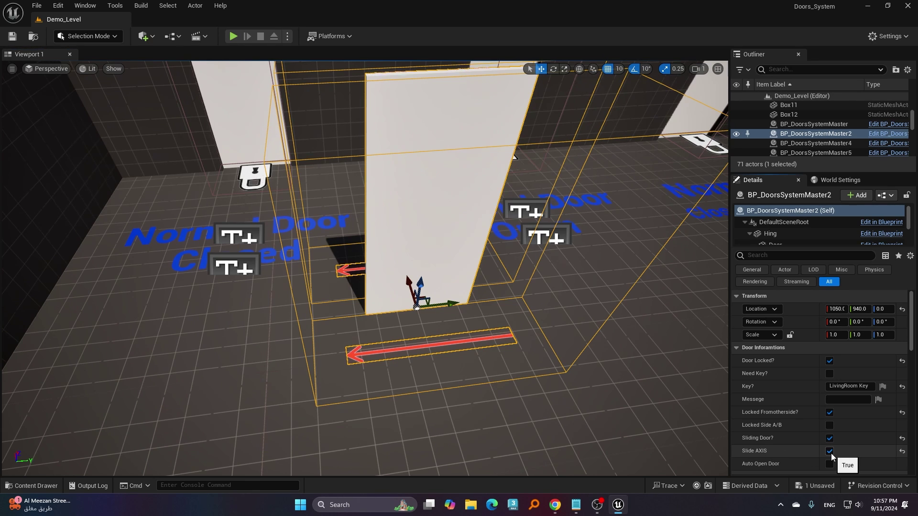
Enable Auto Open Door on the new door and clear both Door Locked? and Locked Fromotherside?
{"action": "scroll", "coordinate": [808, 447], "scroll_direction": "down", "scroll_amount": 1}
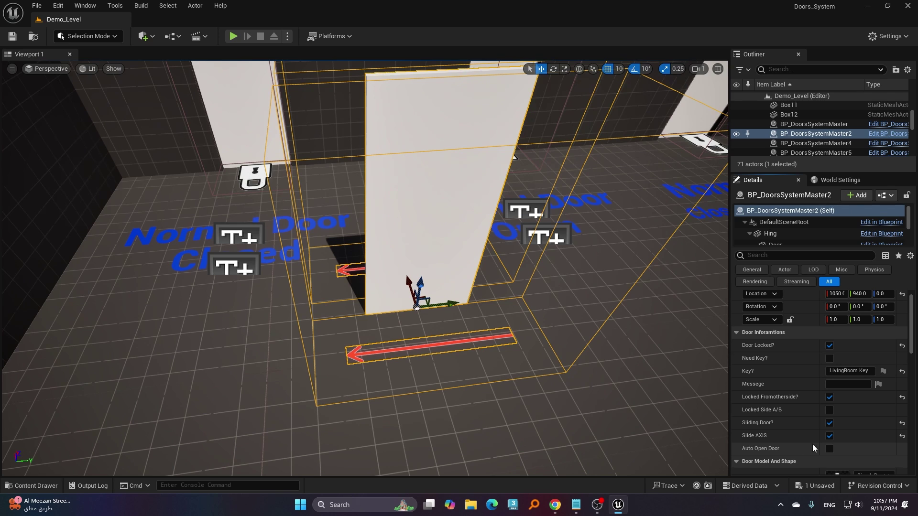
{"action": "left_click", "coordinate": [829, 450]}
{"action": "left_click", "coordinate": [829, 346]}
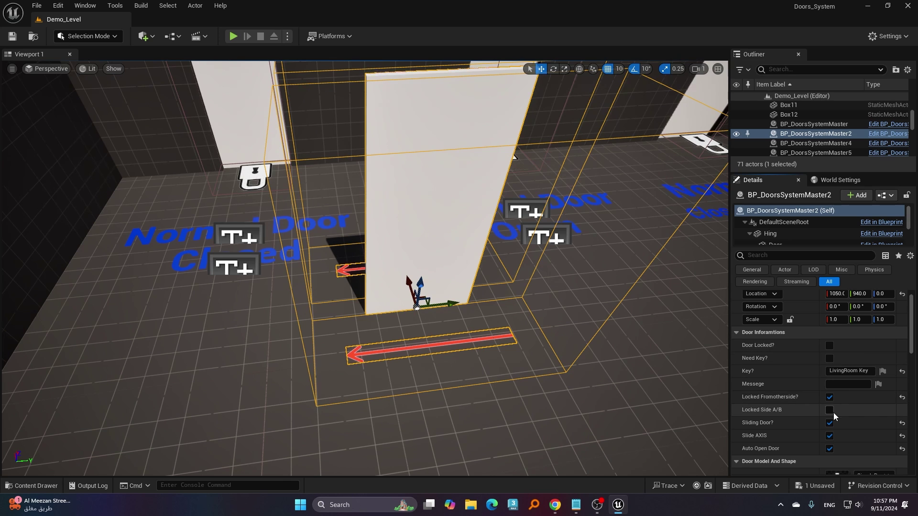
{"action": "left_click", "coordinate": [829, 397]}
{"action": "key", "text": "f"}
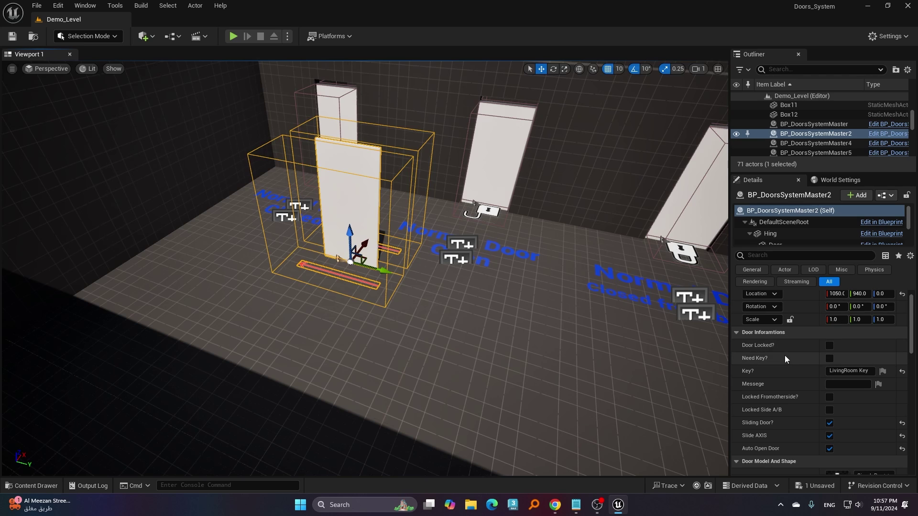
Examine the static meshes offered for the new door's Door Model, keeping SimpleDoor.
{"action": "scroll", "coordinate": [785, 357], "scroll_direction": "down", "scroll_amount": 5}
{"action": "scroll", "coordinate": [785, 355], "scroll_direction": "down", "scroll_amount": 2}
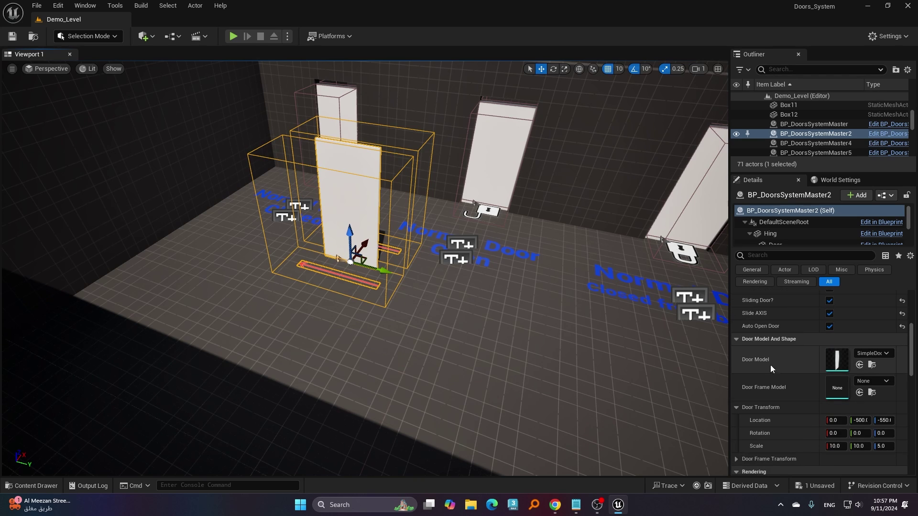
{"action": "left_click", "coordinate": [863, 356]}
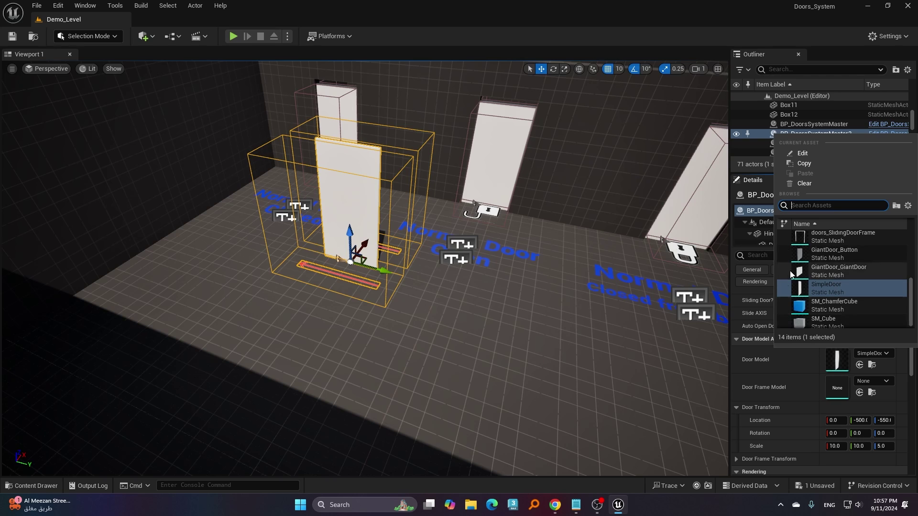
{"action": "left_click", "coordinate": [789, 393]}
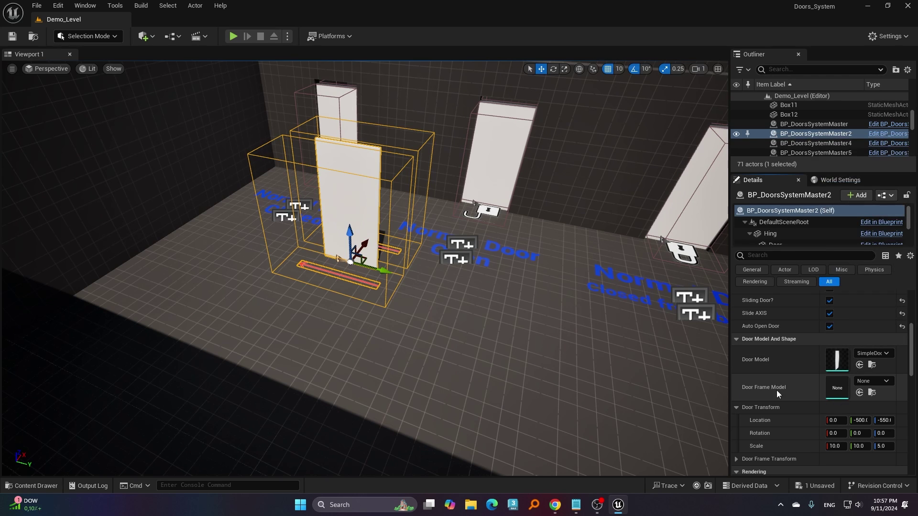
Set the new door's Door Frame Model to doors_DoorFrame.
{"action": "left_click", "coordinate": [865, 383]}
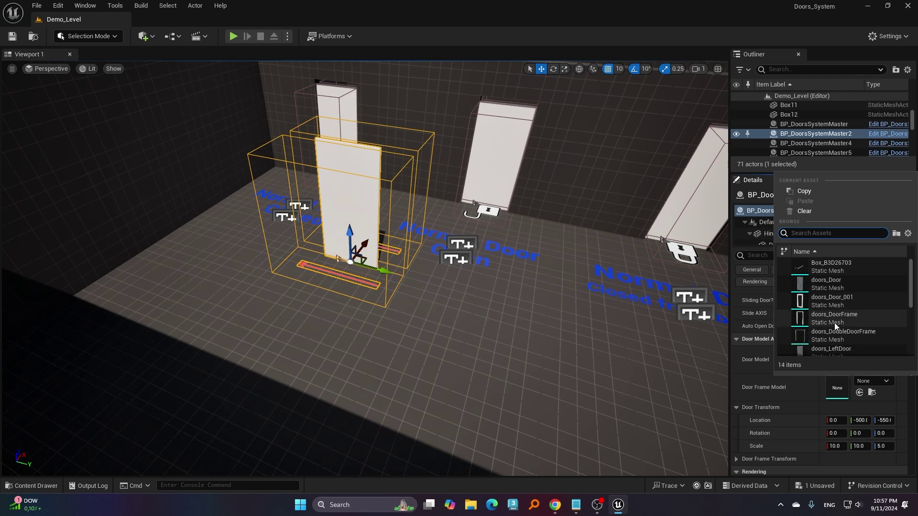
{"action": "left_click", "coordinate": [848, 319]}
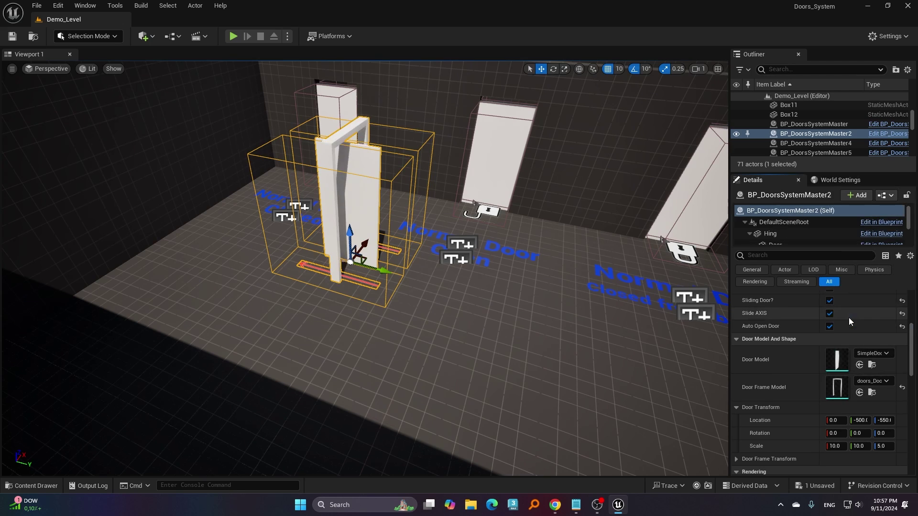
{"action": "right_click_drag", "start_coordinate": [340, 182], "coordinate": [310, 191]}
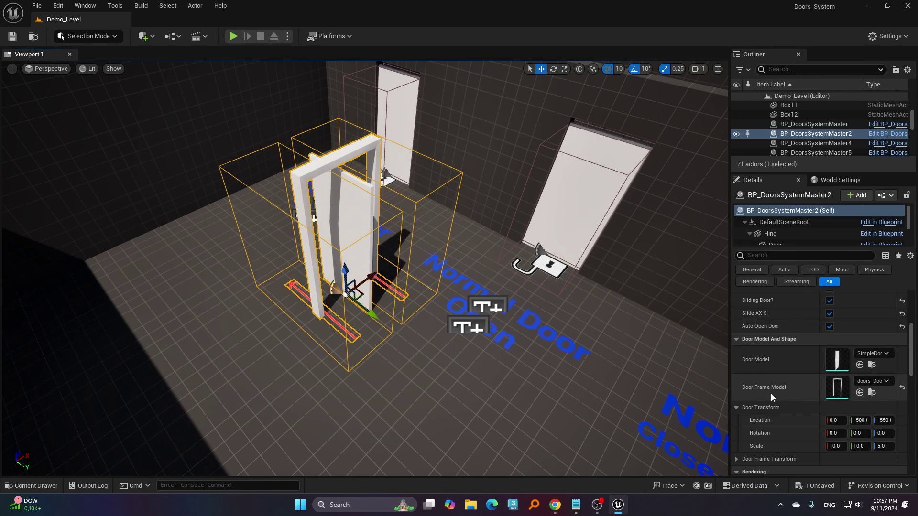
Set the Z rotation in the Door Frame Transform to 90 so the frame lines up with the door.
{"action": "scroll", "coordinate": [771, 395], "scroll_direction": "down", "scroll_amount": 2}
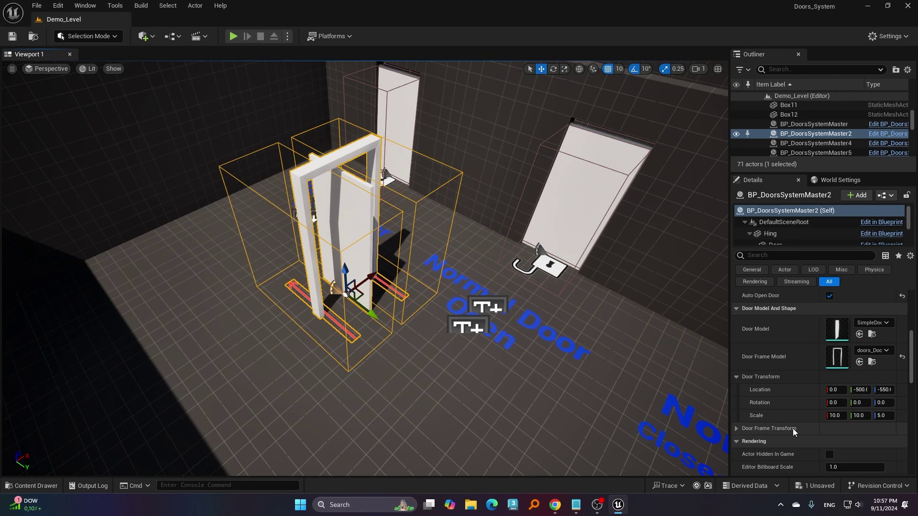
{"action": "left_click", "coordinate": [736, 428]}
{"action": "scroll", "coordinate": [779, 427], "scroll_direction": "down", "scroll_amount": 3}
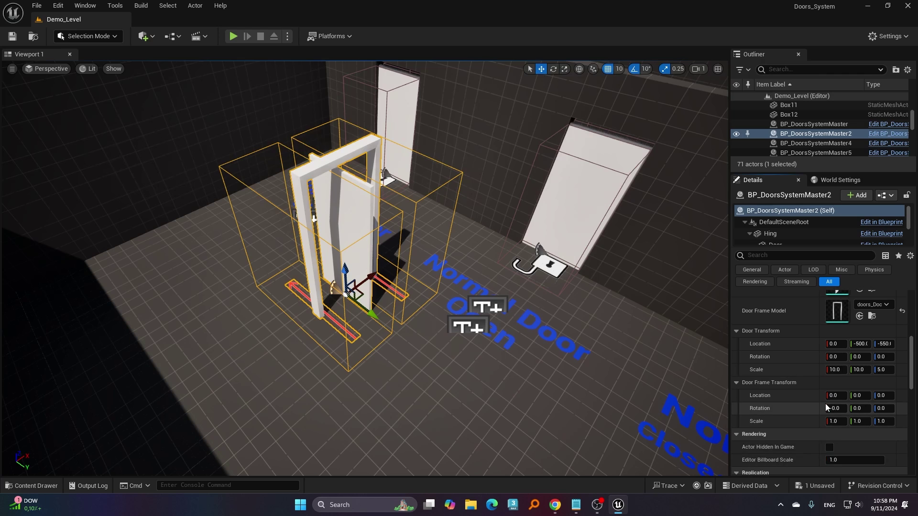
{"action": "left_click", "coordinate": [884, 409]}
{"action": "type", "text": "90"}
{"action": "key", "text": "Return"}
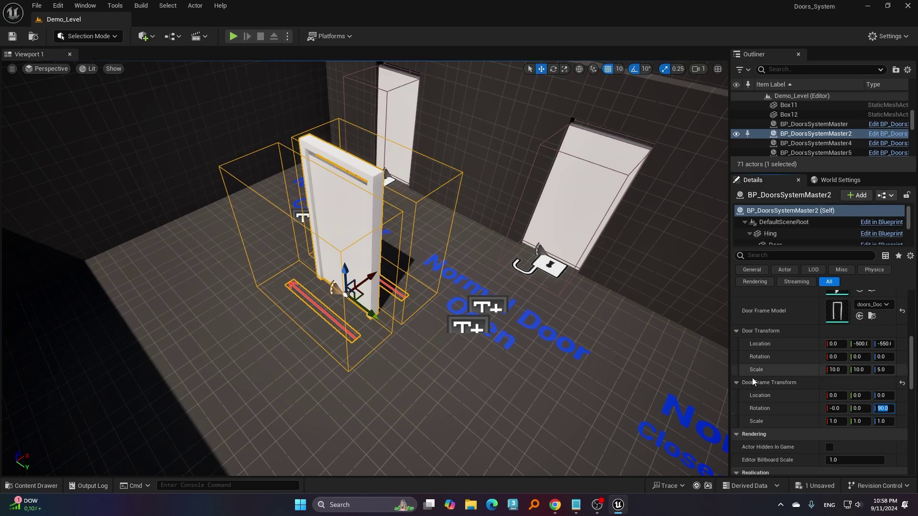
{"action": "key", "text": "a"}
{"action": "mouse_move", "coordinate": [471, 333]}
{"action": "right_mouse_down"}
{"action": "mouse_move", "coordinate": [540, 315]}
{"action": "mouse_move", "coordinate": [473, 334]}
{"action": "right_mouse_up"}
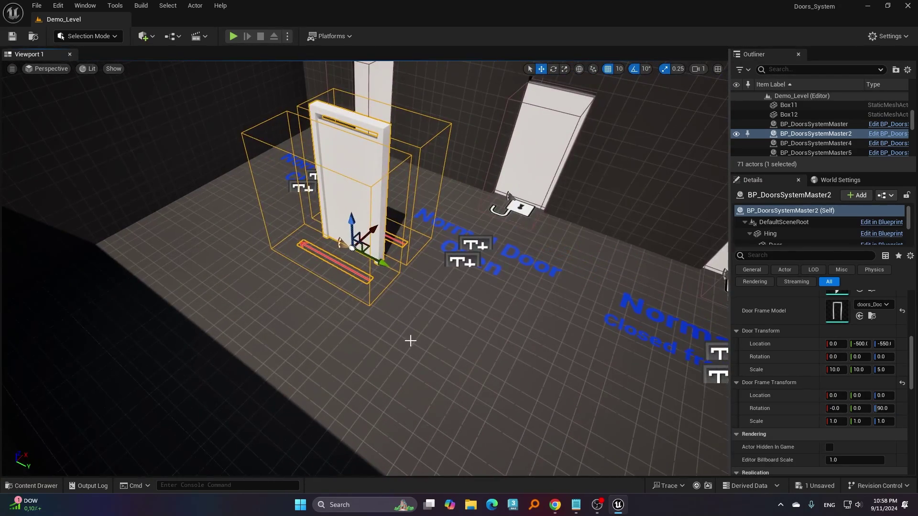
{"action": "right_click_drag", "start_coordinate": [410, 340], "coordinate": [397, 340]}
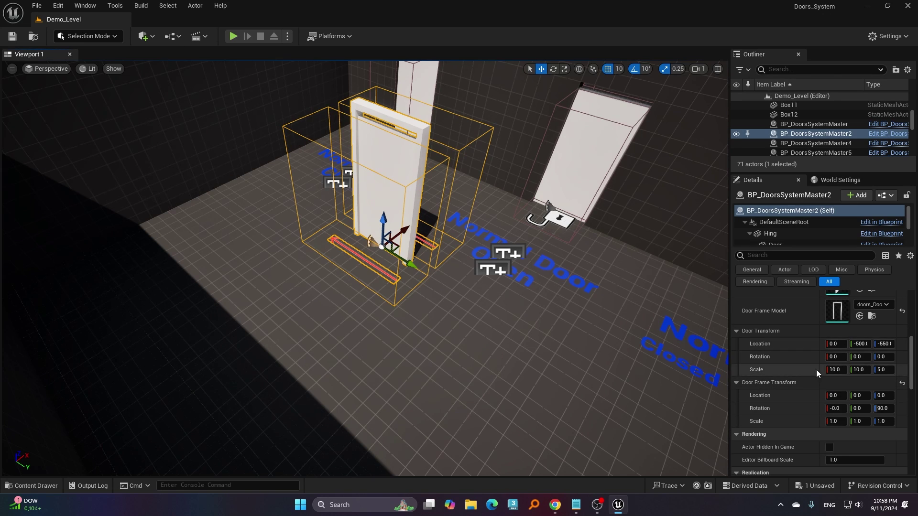
Turn off Auto Open Door, Slide AXIS and Sliding Door? on the new door.
{"action": "scroll", "coordinate": [803, 383], "scroll_direction": "up", "scroll_amount": 5}
{"action": "left_click", "coordinate": [829, 403]}
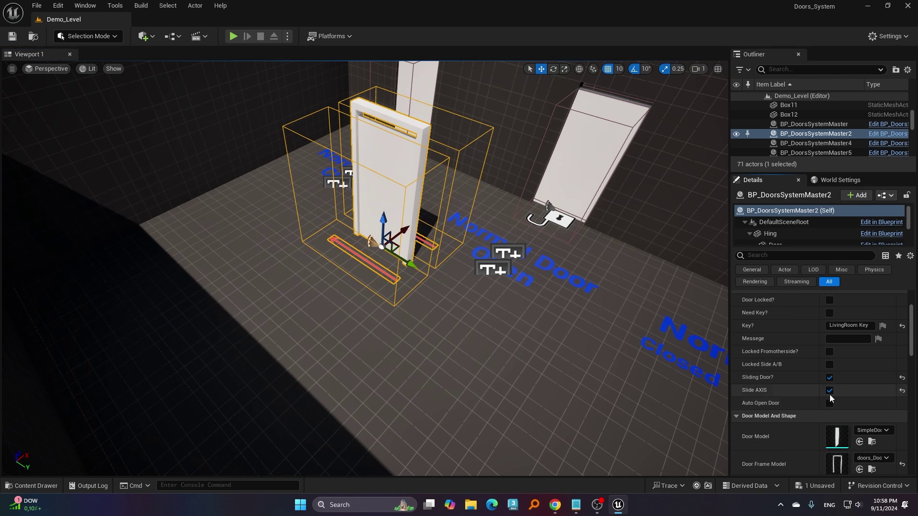
{"action": "left_click", "coordinate": [829, 391]}
{"action": "left_click", "coordinate": [829, 378]}
{"action": "scroll", "coordinate": [815, 382], "scroll_direction": "up", "scroll_amount": 4}
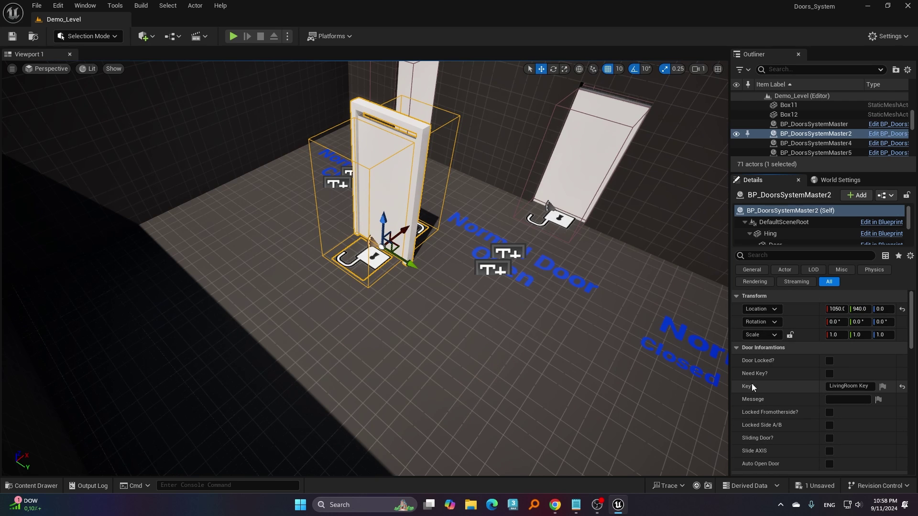
Open the door's master blueprint and open the Open/Close timeline under "Rotate the door in 2 sec" in the Event Graph.
{"action": "left_click", "coordinate": [890, 195]}
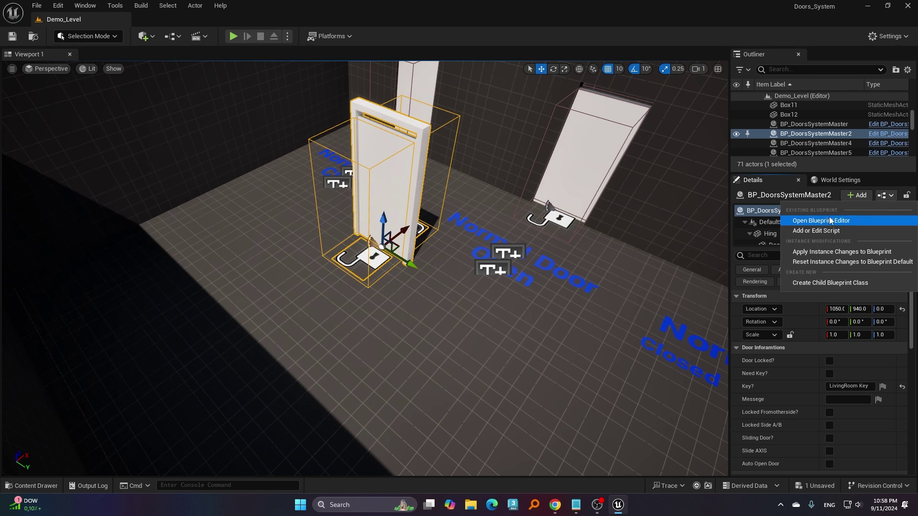
{"action": "left_click", "coordinate": [803, 222]}
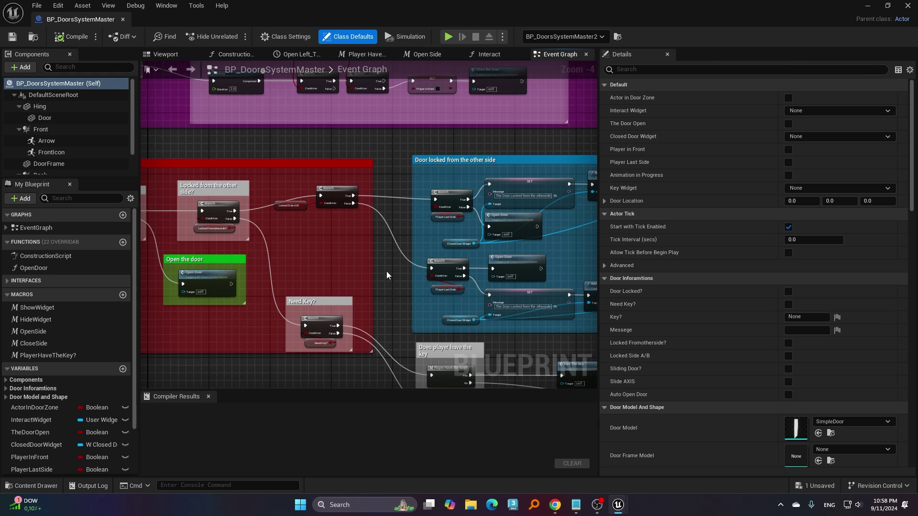
{"action": "right_click_drag", "start_coordinate": [399, 265], "coordinate": [430, 140]}
{"action": "scroll", "coordinate": [377, 311], "scroll_direction": "down", "scroll_amount": 3}
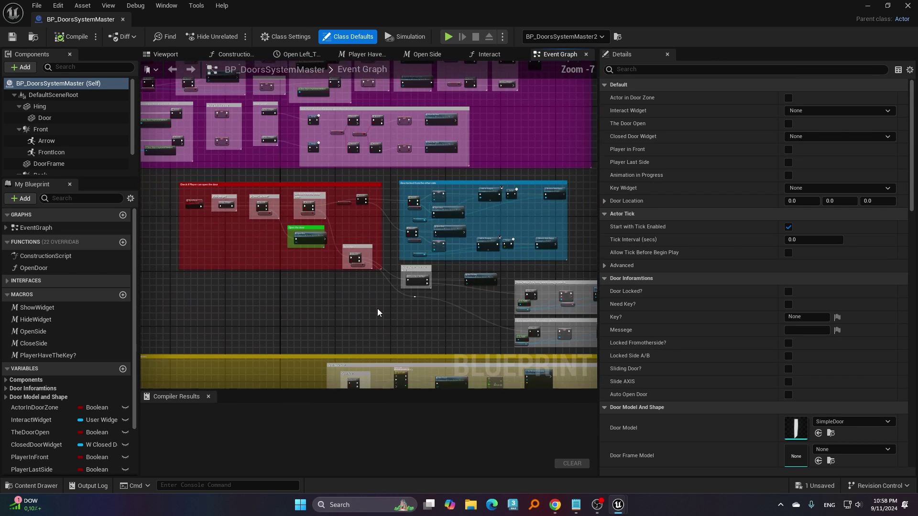
{"action": "scroll", "coordinate": [392, 343], "scroll_direction": "up", "scroll_amount": 2}
{"action": "scroll", "coordinate": [270, 241], "scroll_direction": "up", "scroll_amount": 2}
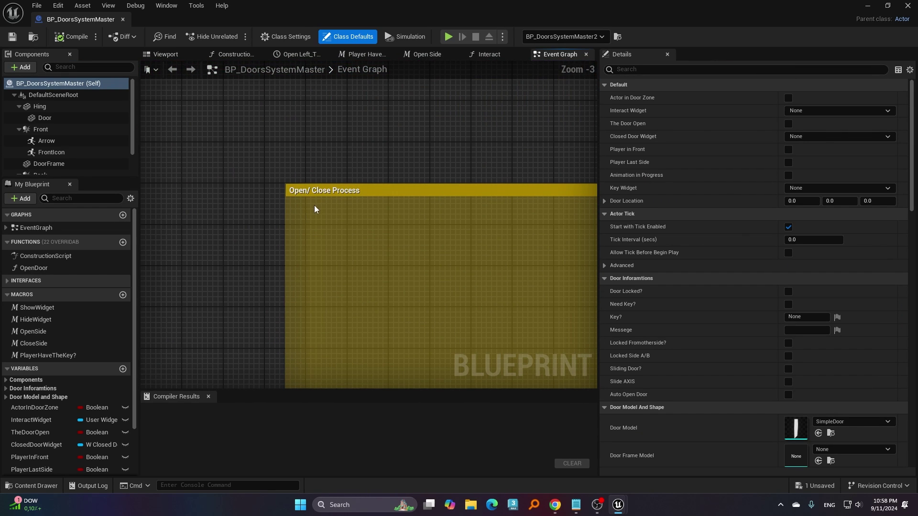
{"action": "right_click_drag", "start_coordinate": [514, 263], "coordinate": [352, 242]}
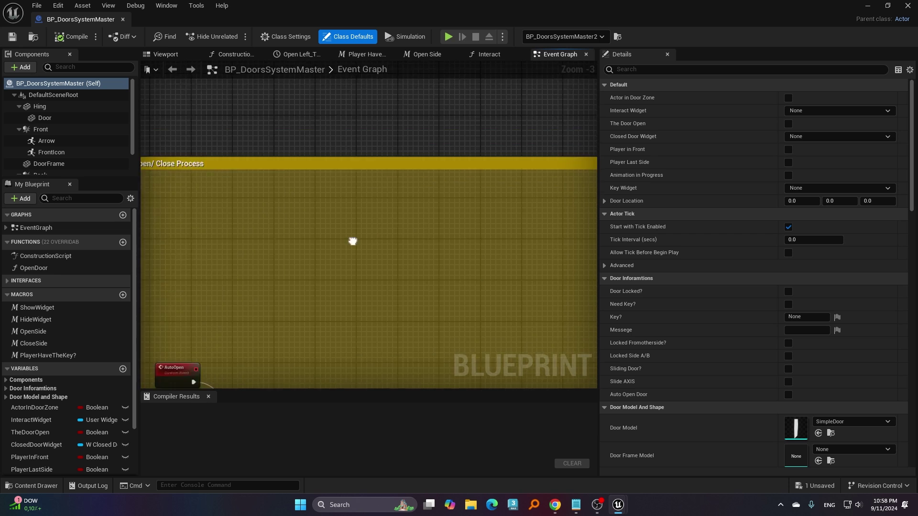
{"action": "scroll", "coordinate": [403, 322], "scroll_direction": "down", "scroll_amount": 4}
{"action": "scroll", "coordinate": [420, 224], "scroll_direction": "up", "scroll_amount": 6}
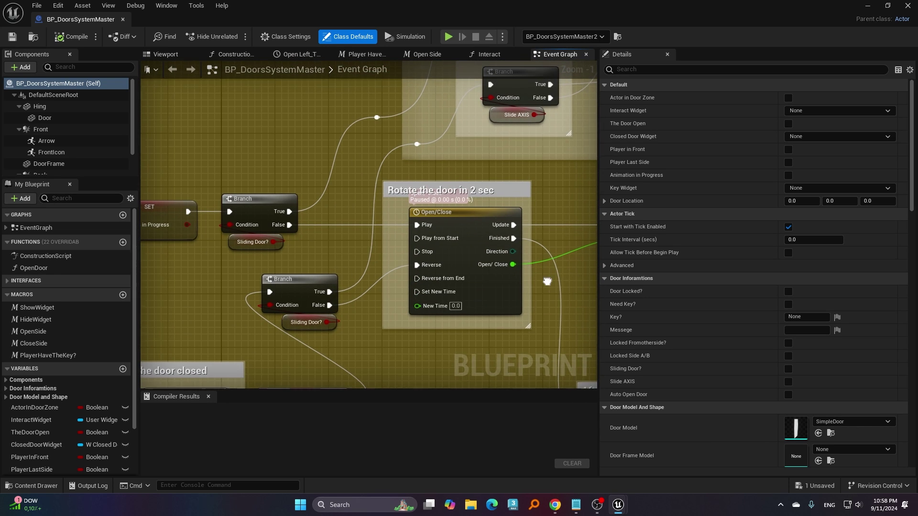
{"action": "right_click_drag", "start_coordinate": [549, 275], "coordinate": [501, 284]}
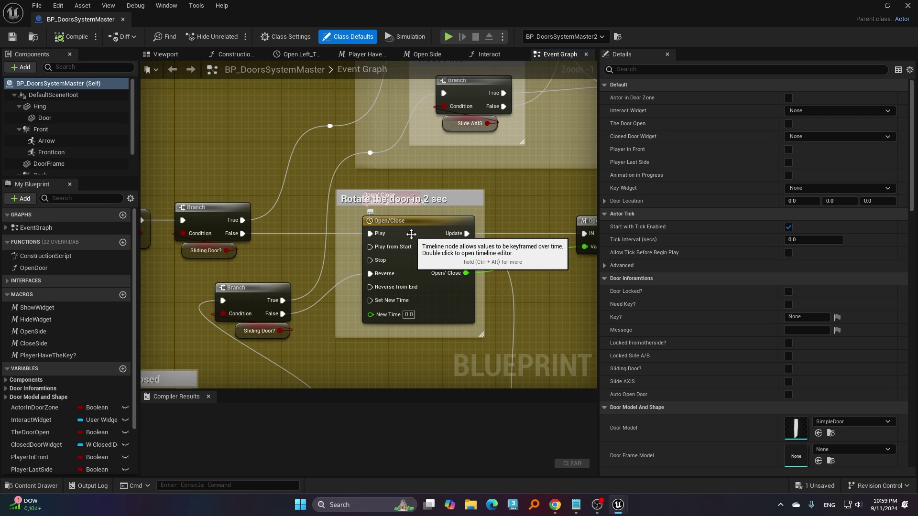
{"action": "double_click", "coordinate": [423, 235]}
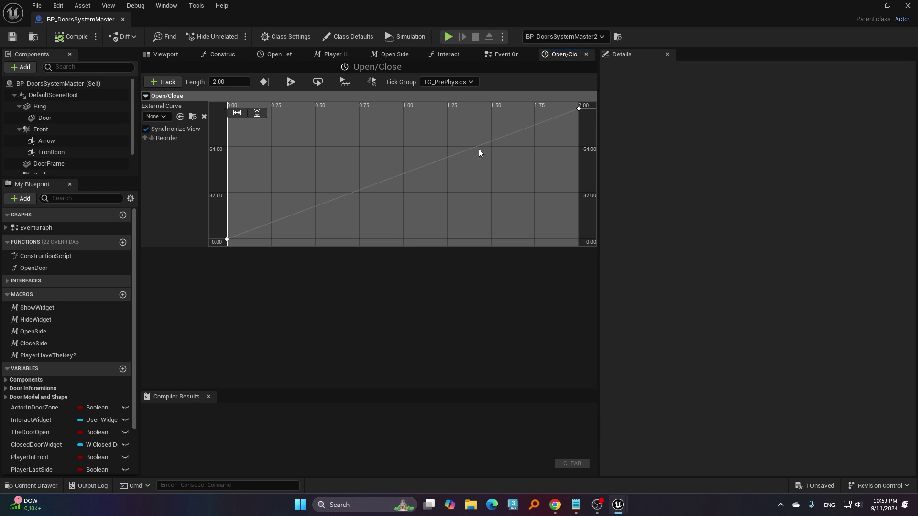
Set the Open/Close curve's last key to time 1.0 and the timeline length to 1.00.
{"action": "left_click_drag", "start_coordinate": [563, 106], "coordinate": [564, 108]}
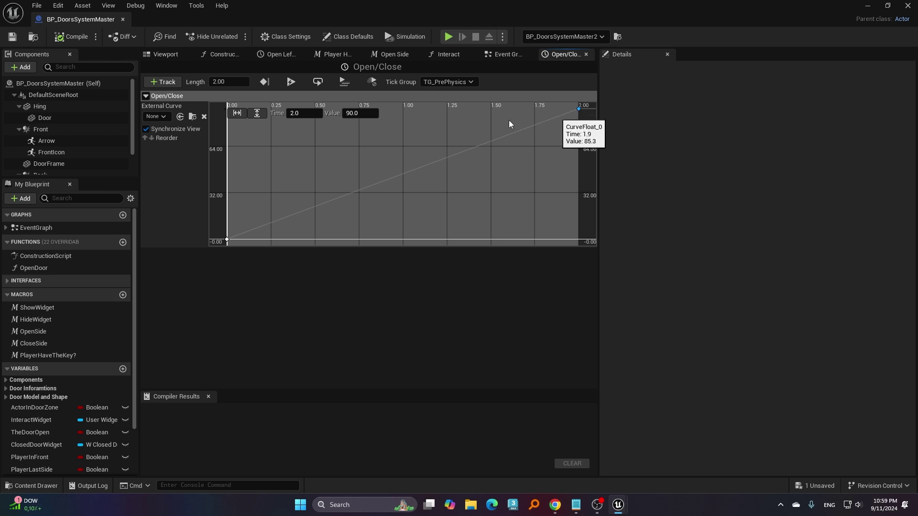
{"action": "left_click", "coordinate": [318, 115]}
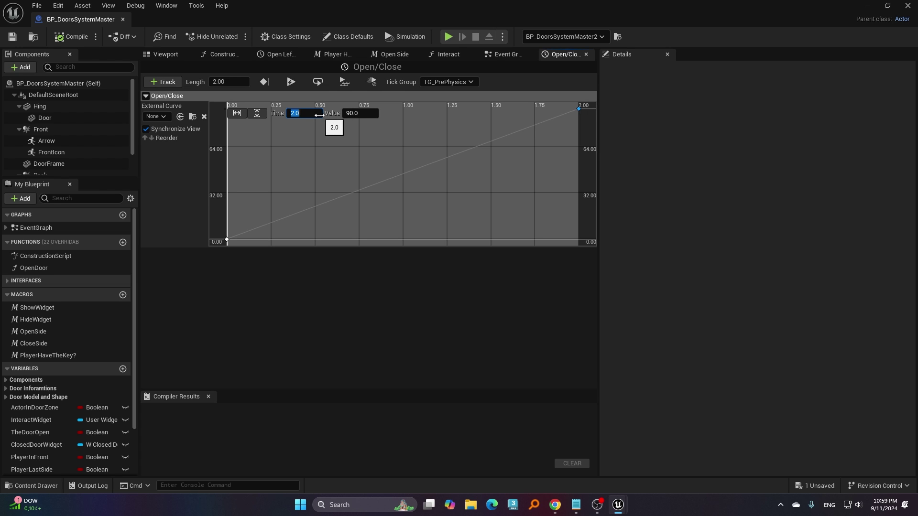
{"action": "key", "text": "Return"}
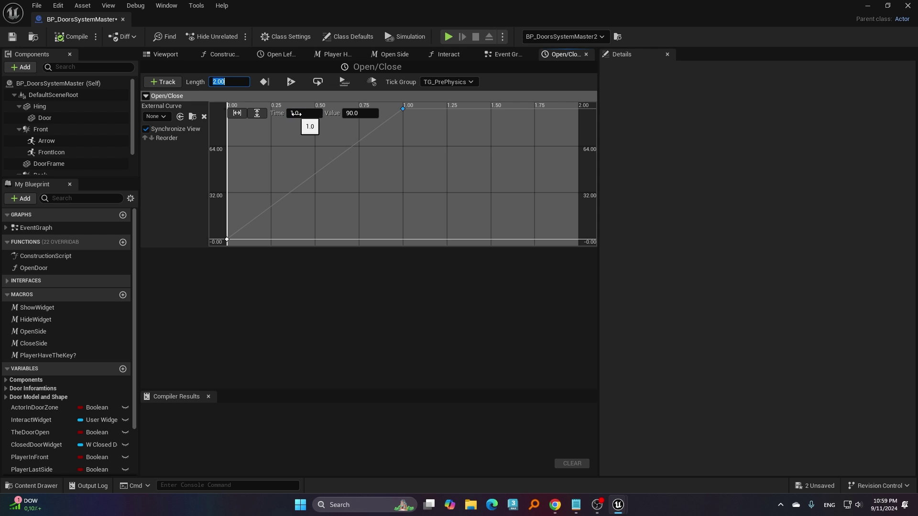
{"action": "left_click", "coordinate": [243, 85]}
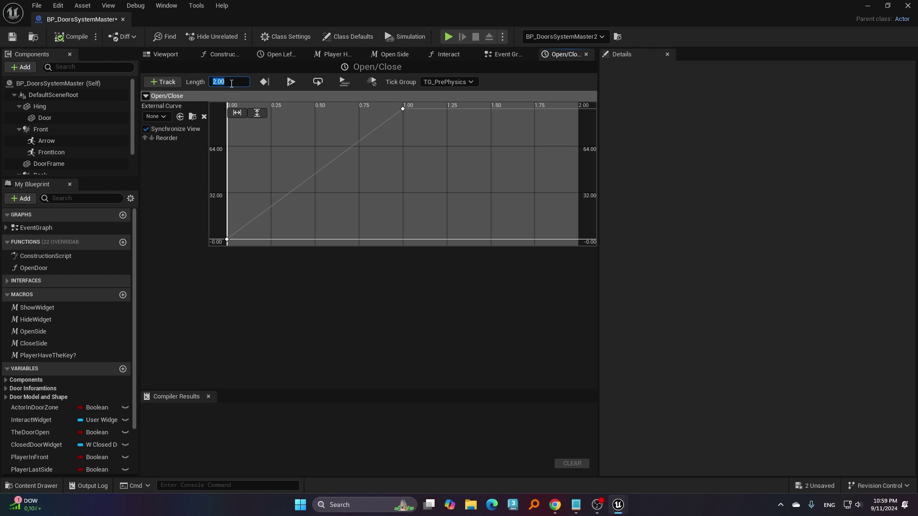
{"action": "key", "text": "Return"}
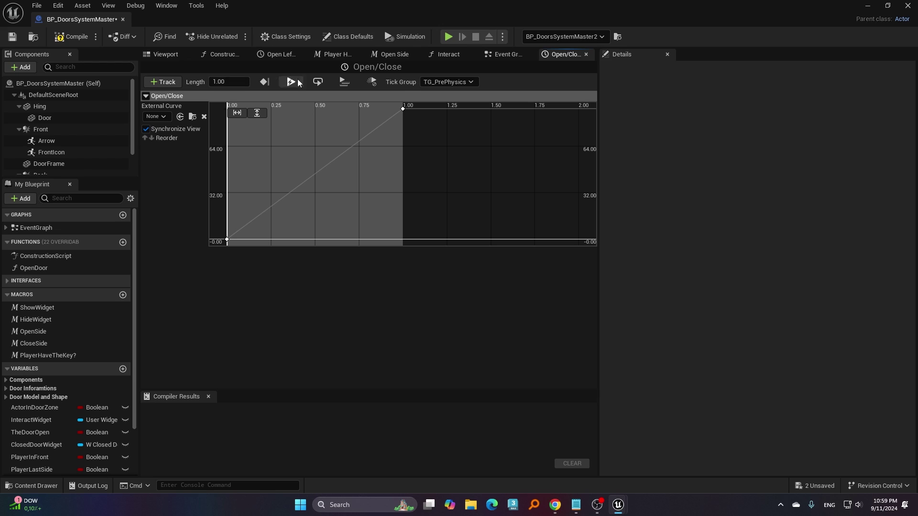
Play-test the level and interact with the framed door to check its opening speed, ending the play session.
{"action": "key", "text": "alt+Tab"}
{"action": "left_click", "coordinate": [233, 39]}
{"action": "left_click", "coordinate": [468, 387]}
{"action": "key", "text": "w"}
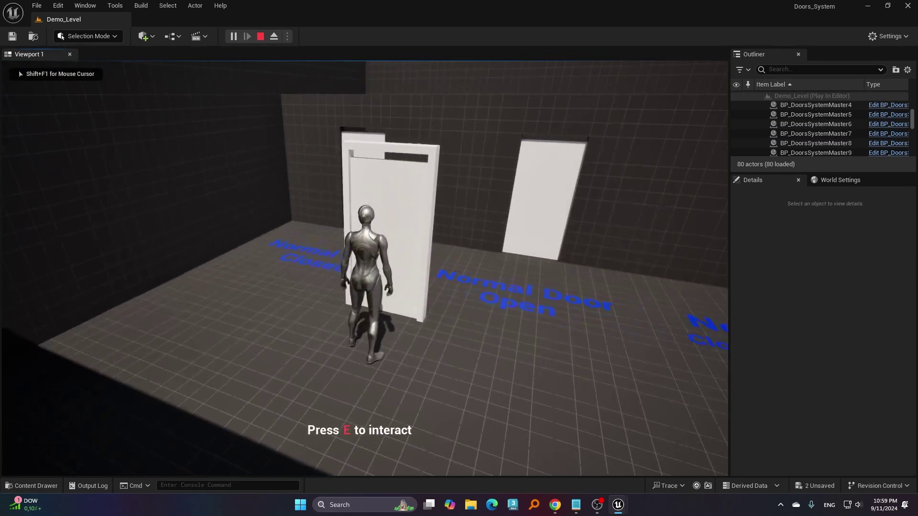
{"action": "key", "text": "e"}
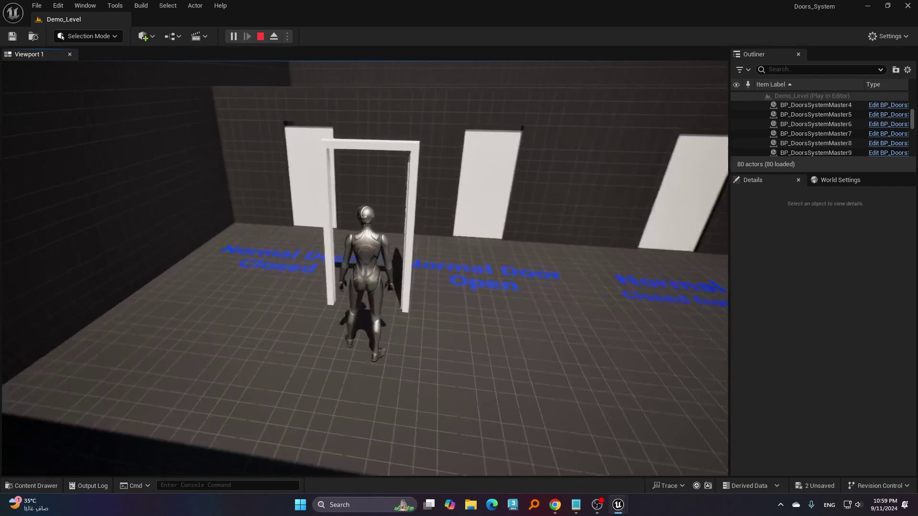
{"action": "key", "text": "Escape"}
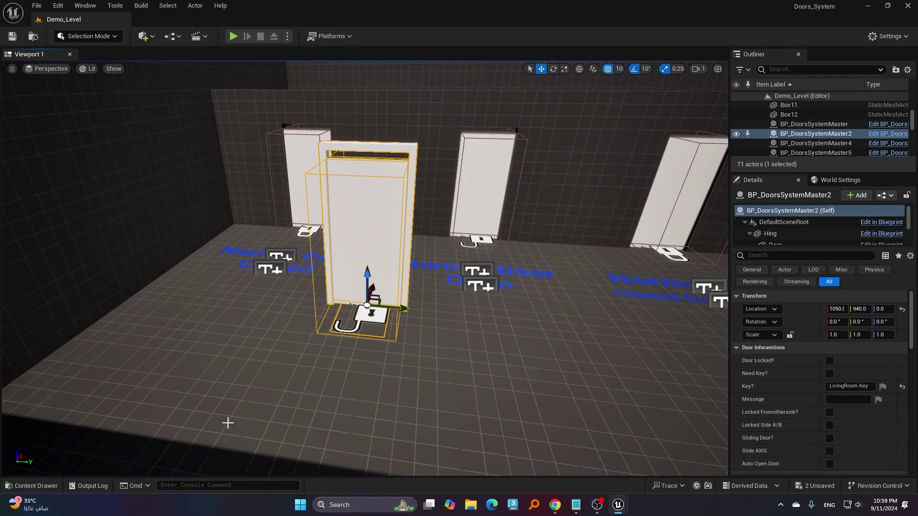
Examine the Open Left and Open Right timelines in the Open Slide Door section of the master blueprint's Event Graph.
{"action": "right_click_drag", "start_coordinate": [103, 430], "coordinate": [287, 394]}
{"action": "mouse_move", "coordinate": [617, 505]}
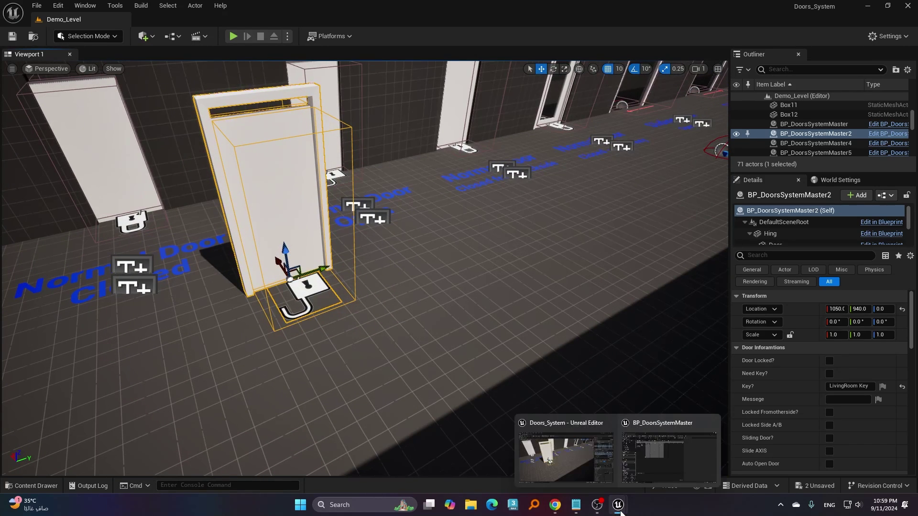
{"action": "left_click", "coordinate": [661, 457]}
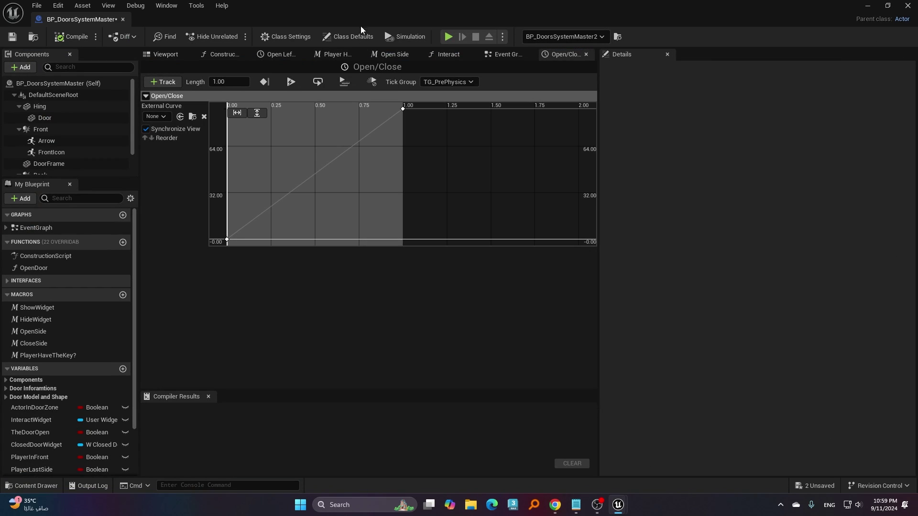
{"action": "left_click", "coordinate": [504, 55]}
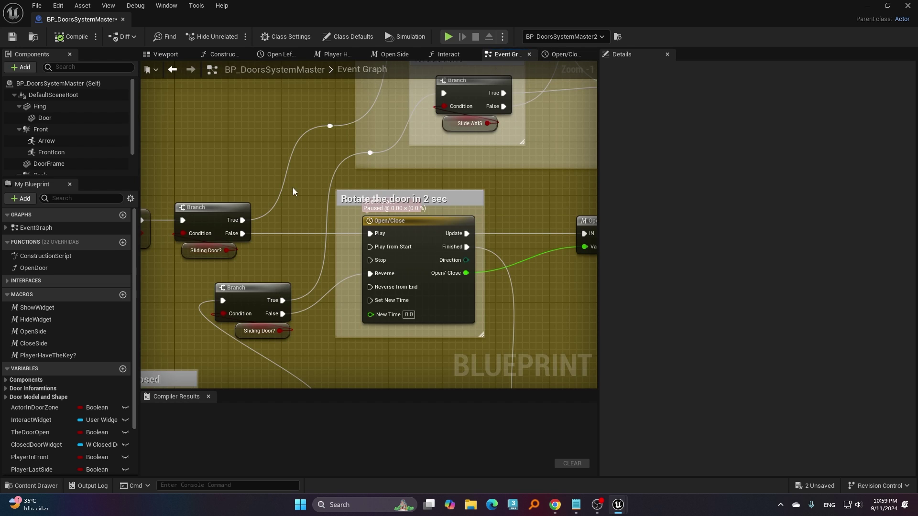
{"action": "scroll", "coordinate": [306, 220], "scroll_direction": "down", "scroll_amount": 4}
{"action": "scroll", "coordinate": [335, 248], "scroll_direction": "down", "scroll_amount": 3}
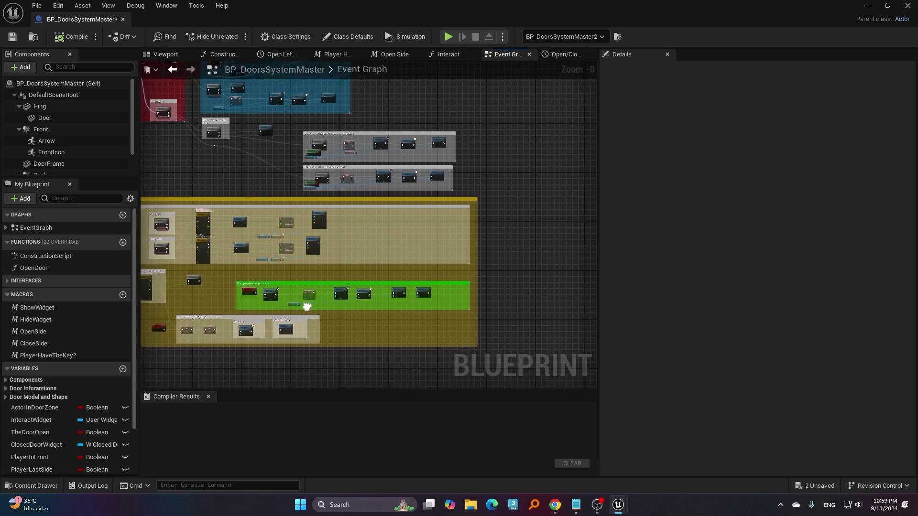
{"action": "scroll", "coordinate": [214, 231], "scroll_direction": "up", "scroll_amount": 4}
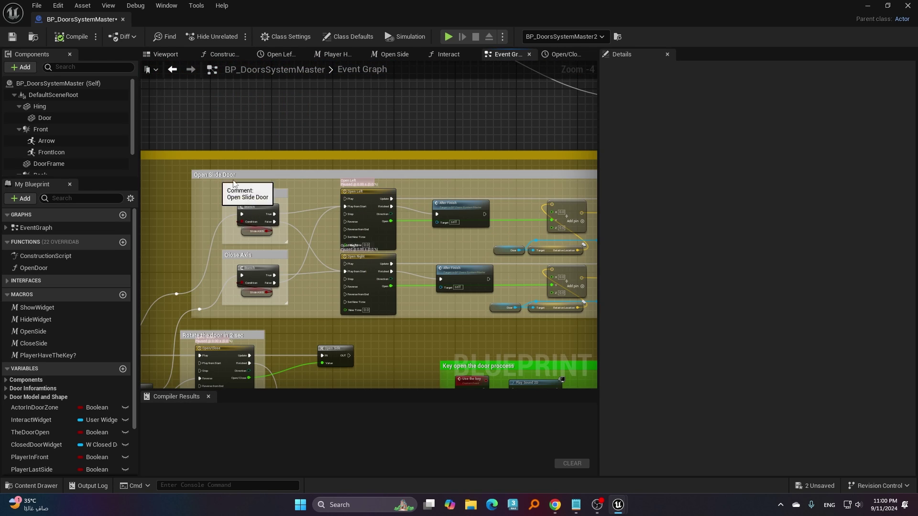
{"action": "scroll", "coordinate": [402, 198], "scroll_direction": "up", "scroll_amount": 2}
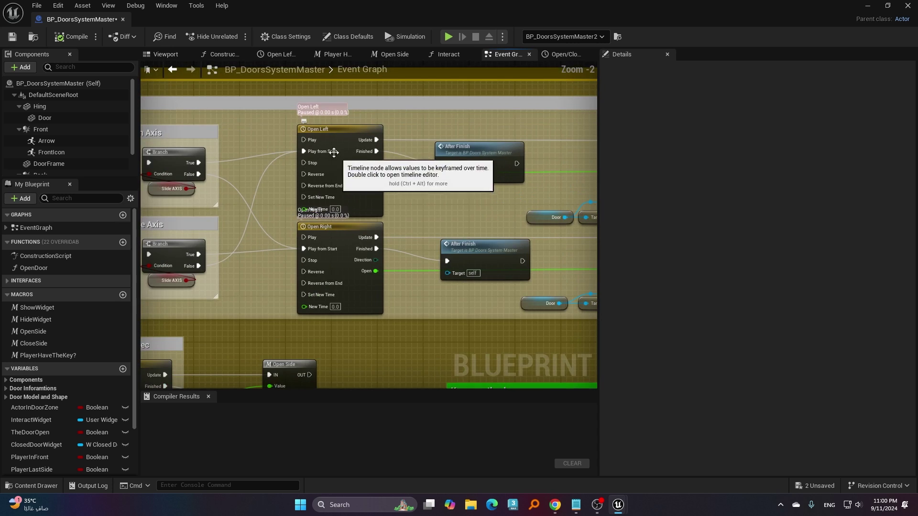
{"action": "left_click", "coordinate": [340, 143]}
{"action": "left_click", "coordinate": [357, 227]}
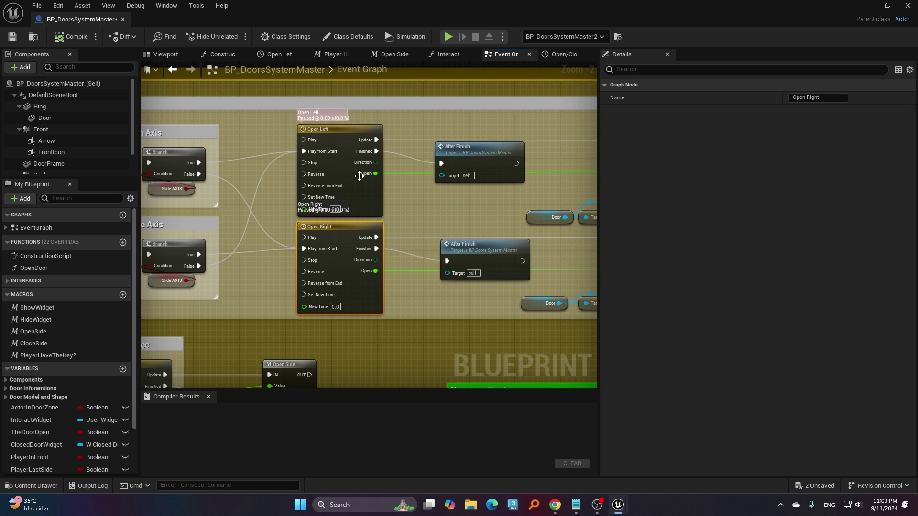
{"action": "left_click", "coordinate": [357, 195]}
{"action": "right_click_drag", "start_coordinate": [276, 215], "coordinate": [358, 212]}
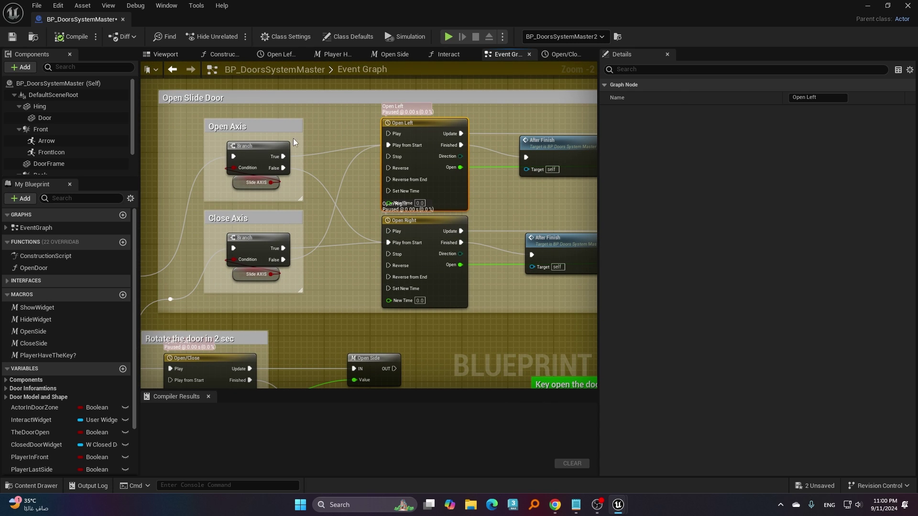
{"action": "left_click", "coordinate": [403, 221]}
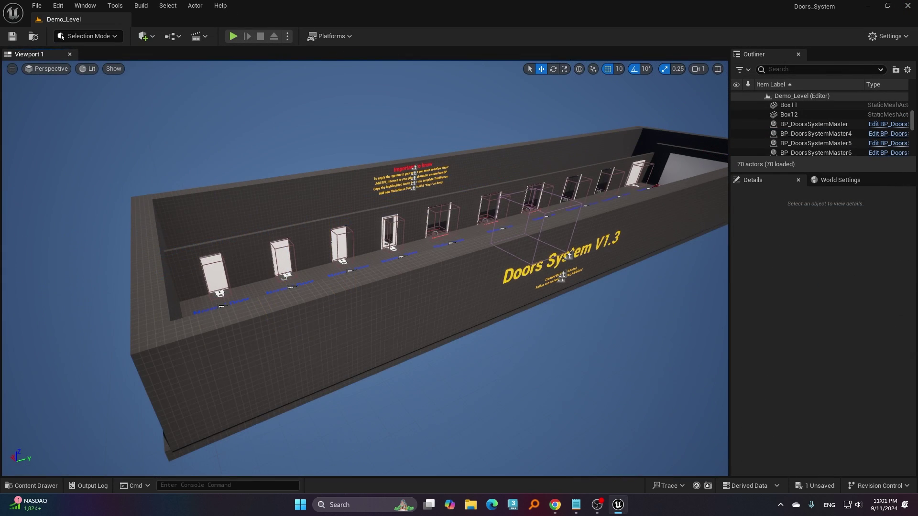
Read the "Important to know" instructions on the level's wall with the editor icons hidden.
{"action": "key", "text": "w"}
{"action": "right_click_drag", "start_coordinate": [442, 189], "coordinate": [449, 135]}
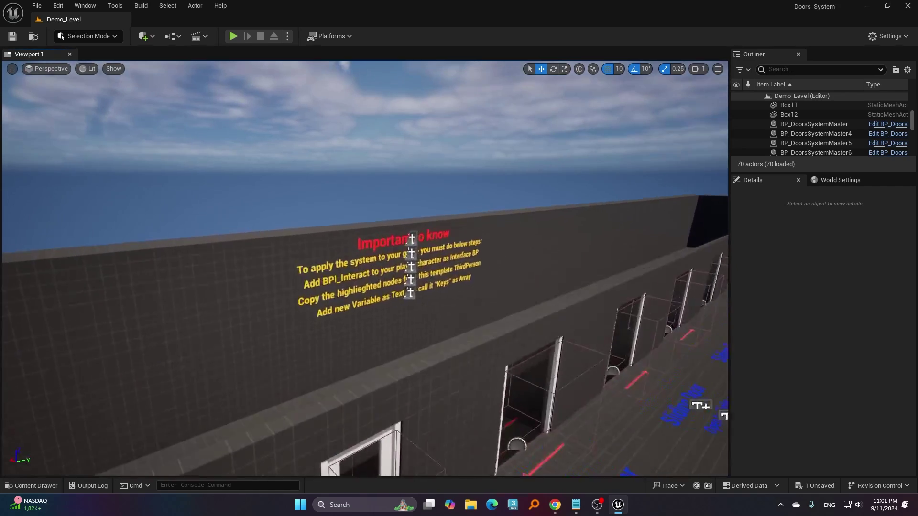
{"action": "right_click_drag", "start_coordinate": [455, 207], "coordinate": [476, 252]}
{"action": "key", "text": "g"}
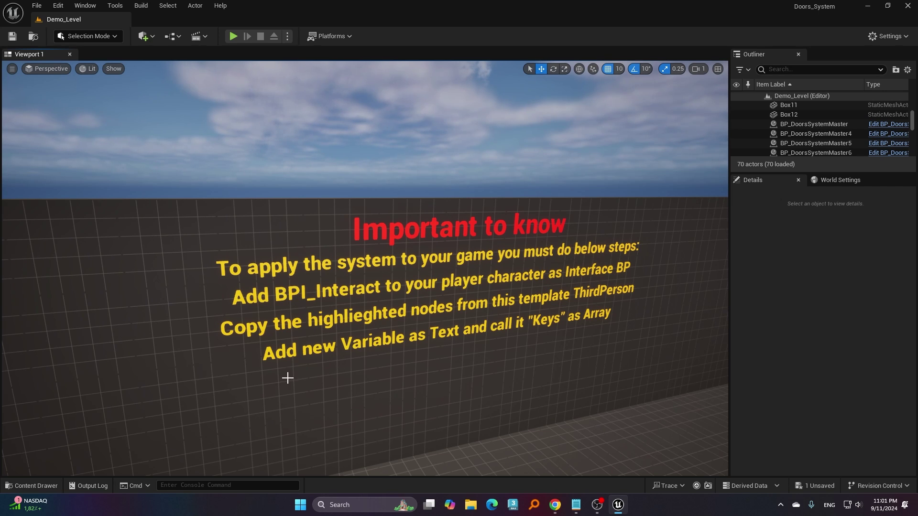
Open BP_ThirdPersonCharacter from the DoorsSystem > Demo > ThirdPerson > Blueprints folder.
{"action": "left_click", "coordinate": [43, 484]}
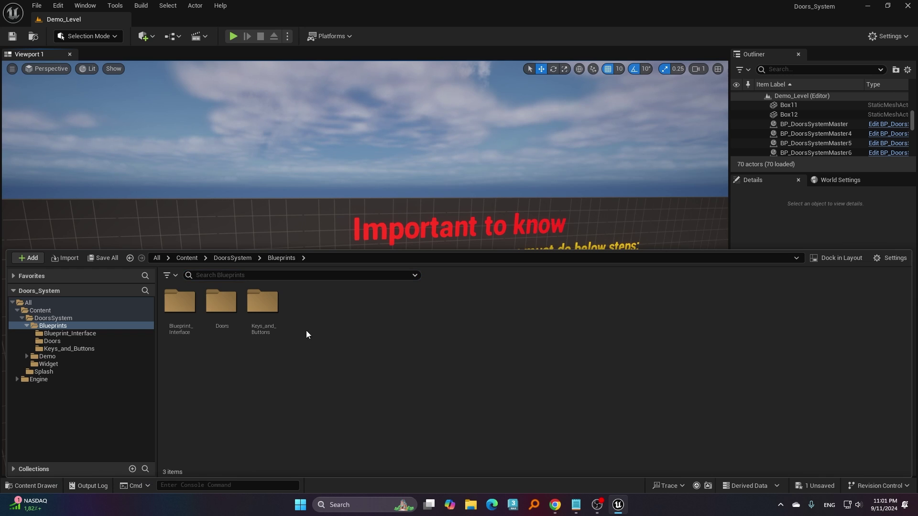
{"action": "left_click", "coordinate": [230, 258]}
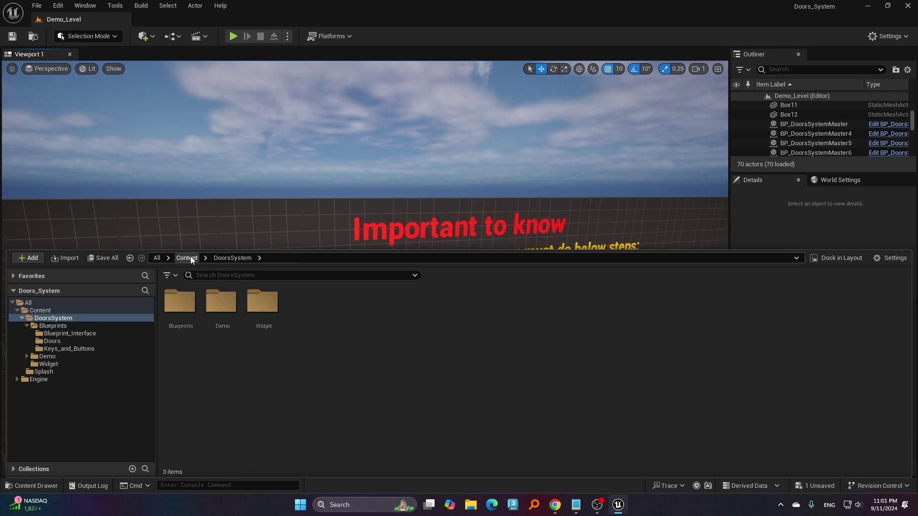
{"action": "double_click", "coordinate": [223, 306]}
{"action": "double_click", "coordinate": [385, 302]}
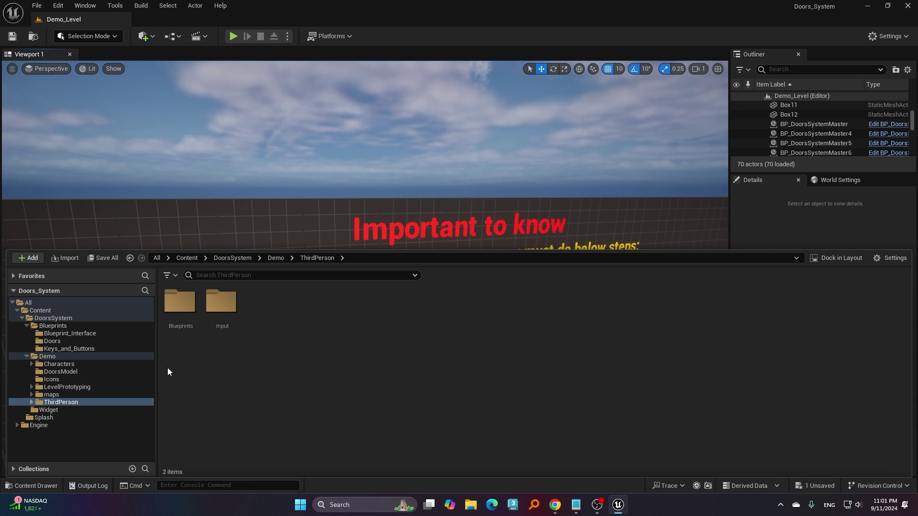
{"action": "double_click", "coordinate": [180, 301]}
{"action": "double_click", "coordinate": [181, 301]}
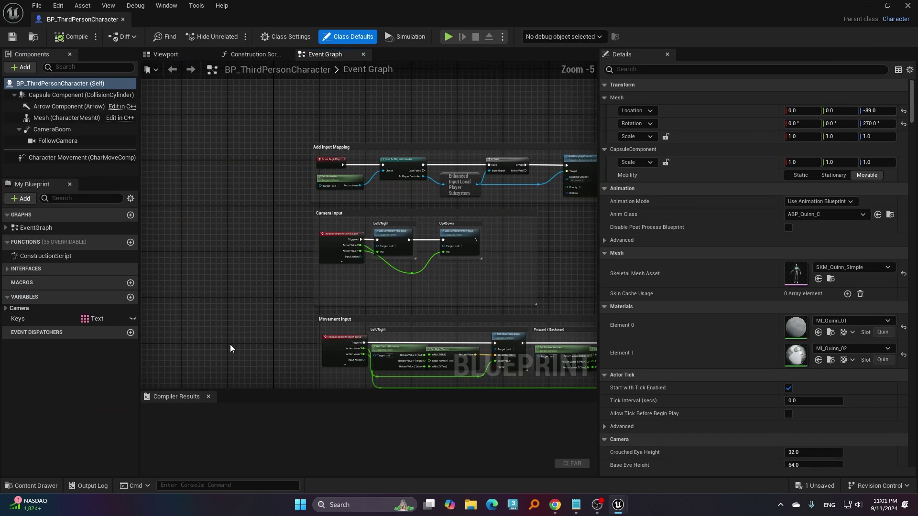
Examine the character's implemented interfaces in the class settings and search the interfaces available to add for "inter".
{"action": "left_click", "coordinate": [167, 54]}
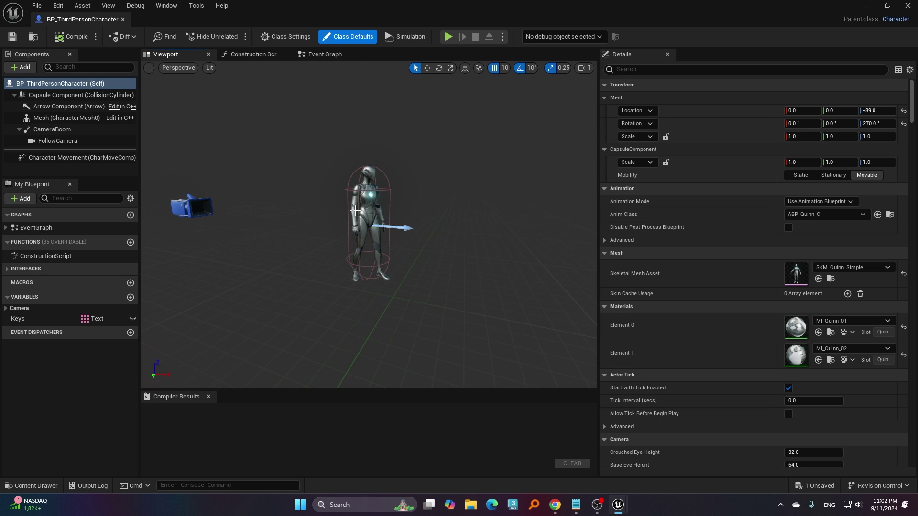
{"action": "left_click", "coordinate": [283, 38]}
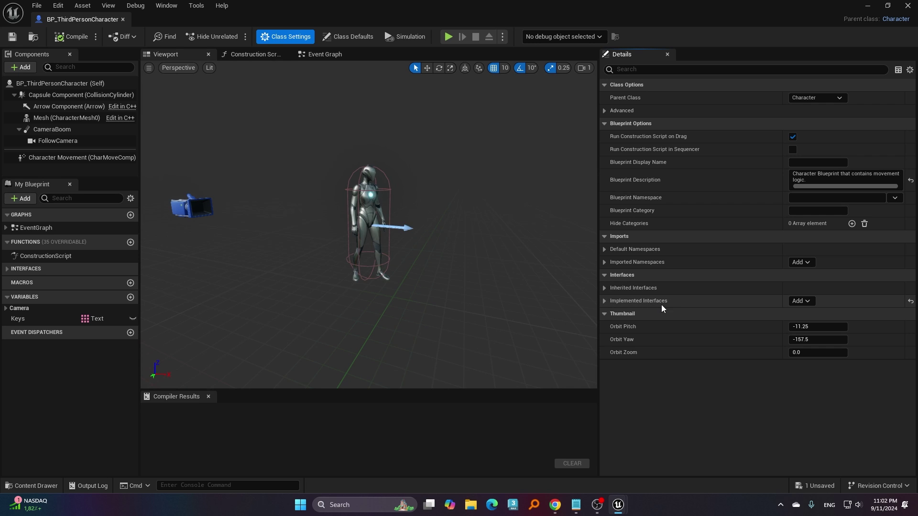
{"action": "left_click", "coordinate": [802, 301]}
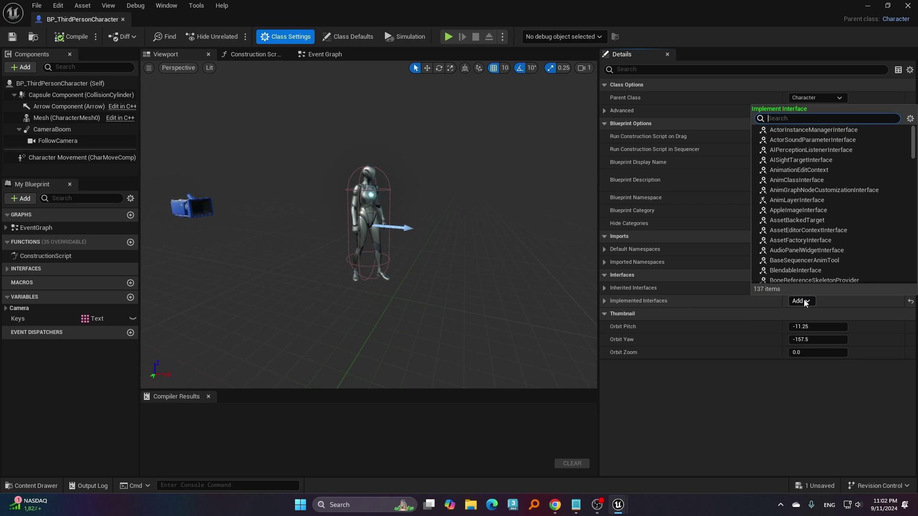
{"action": "type", "text": "inter"}
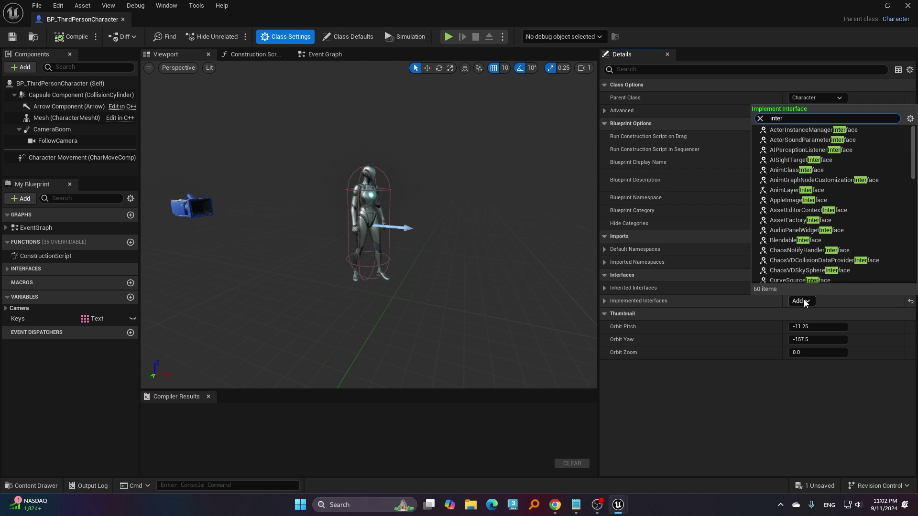
{"action": "left_click", "coordinate": [679, 305]}
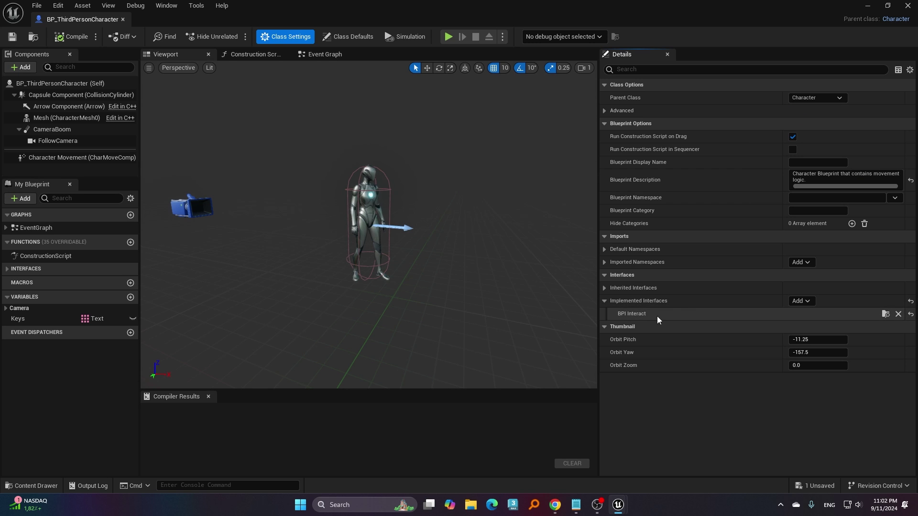
{"action": "left_click", "coordinate": [804, 303]}
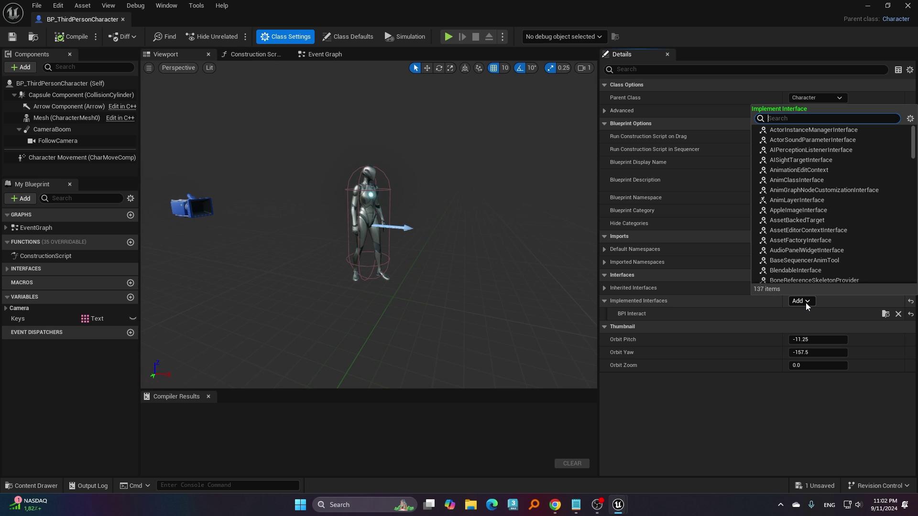
{"action": "left_click", "coordinate": [748, 339]}
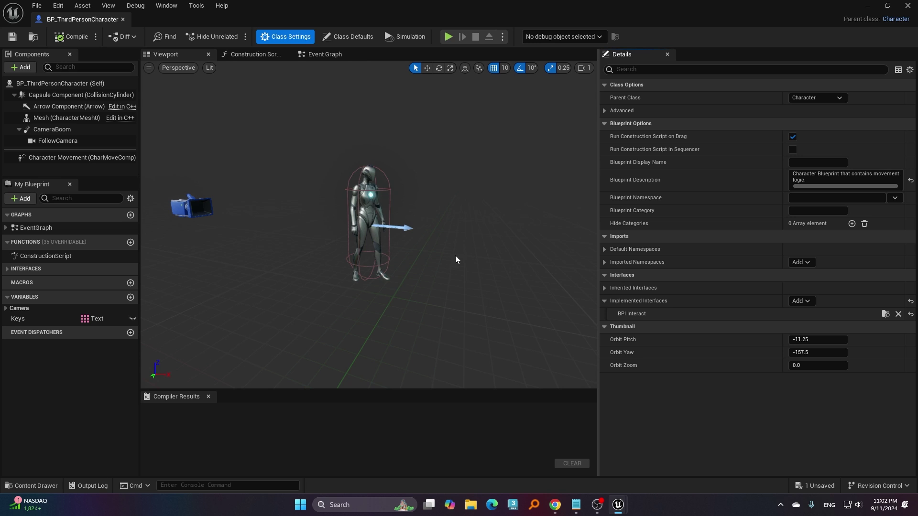
Inspect the Keys variable's type and its container options, leaving them as set.
{"action": "left_click", "coordinate": [17, 320]}
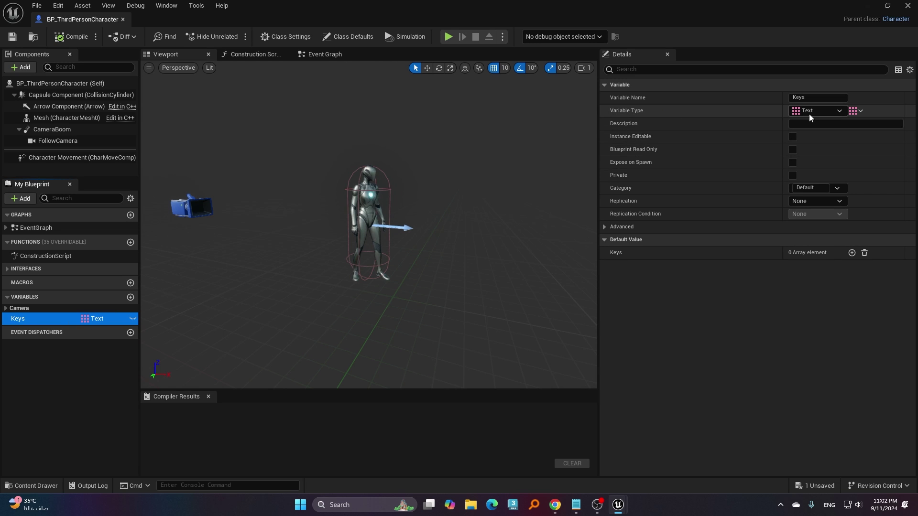
{"action": "left_click", "coordinate": [856, 110]}
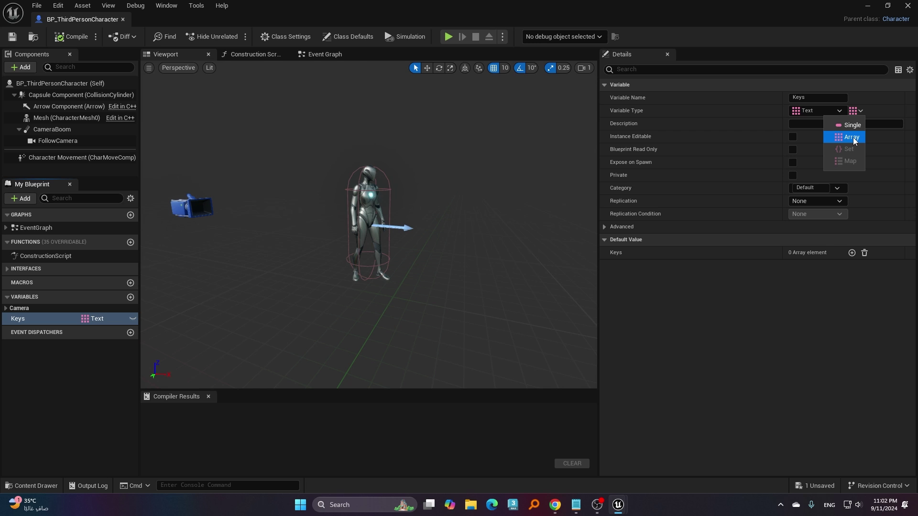
{"action": "left_click", "coordinate": [655, 128]}
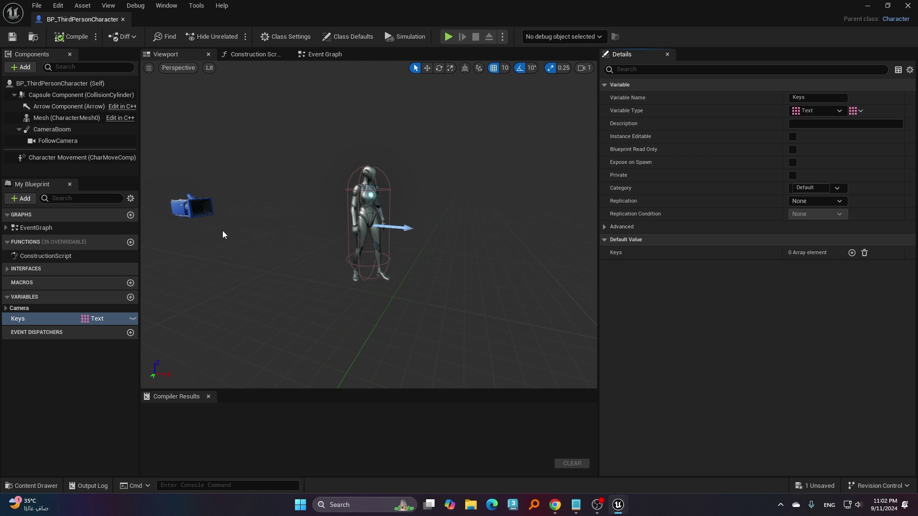